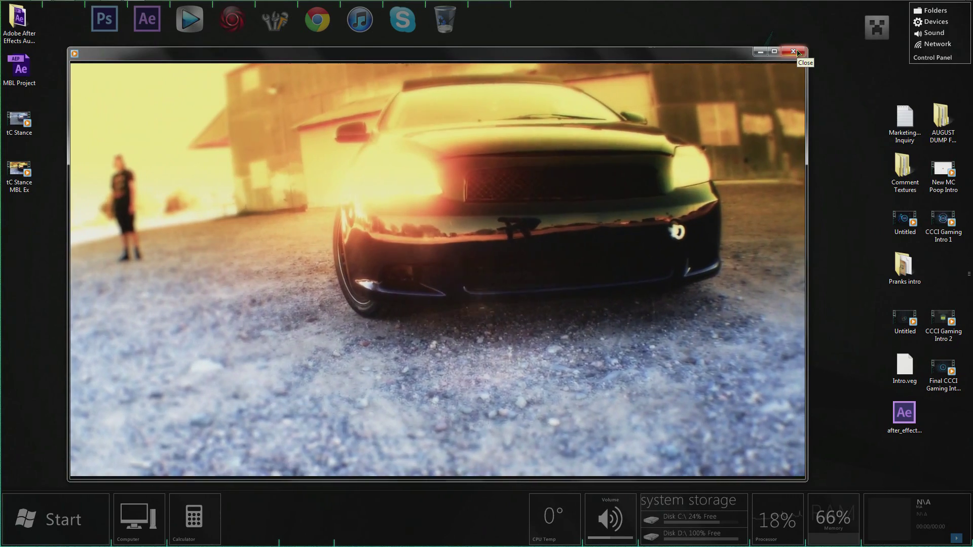
Step: Watch the color-graded car clip and close its video player
{"action": "mouse_move", "coordinate": [440, 192]}
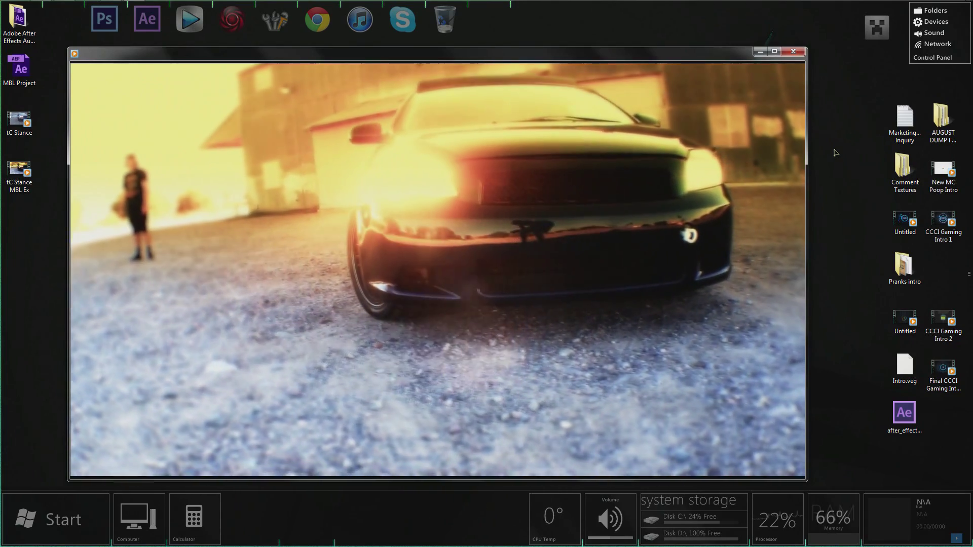
{"action": "mouse_move", "coordinate": [537, 252]}
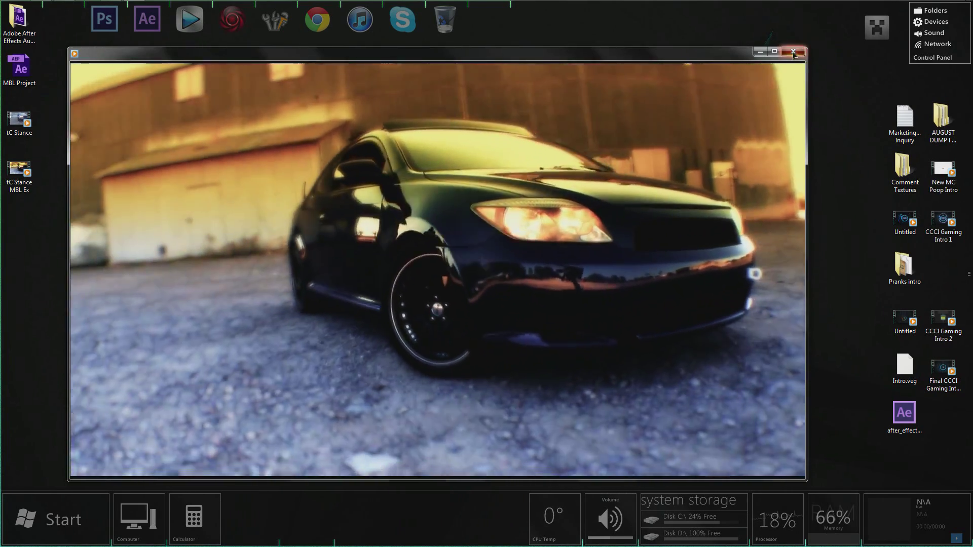
{"action": "left_click", "coordinate": [793, 53]}
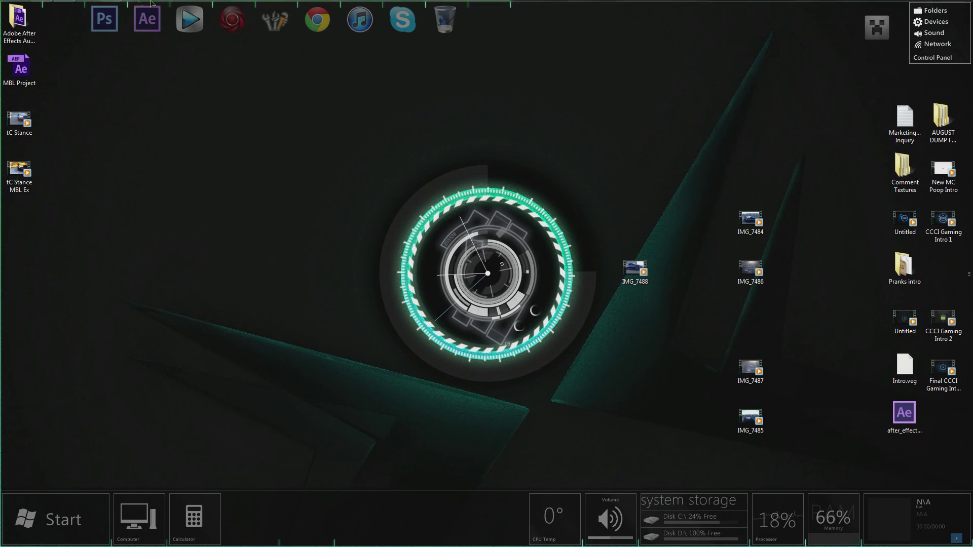
Step: Switch to Chrome and review the Magic Bullet Looks product page on redgiant.com, including its product options, and minimize the browser
{"action": "mouse_move", "coordinate": [155, 3]}
{"action": "left_click", "coordinate": [43, 8]}
{"action": "left_click", "coordinate": [76, 12]}
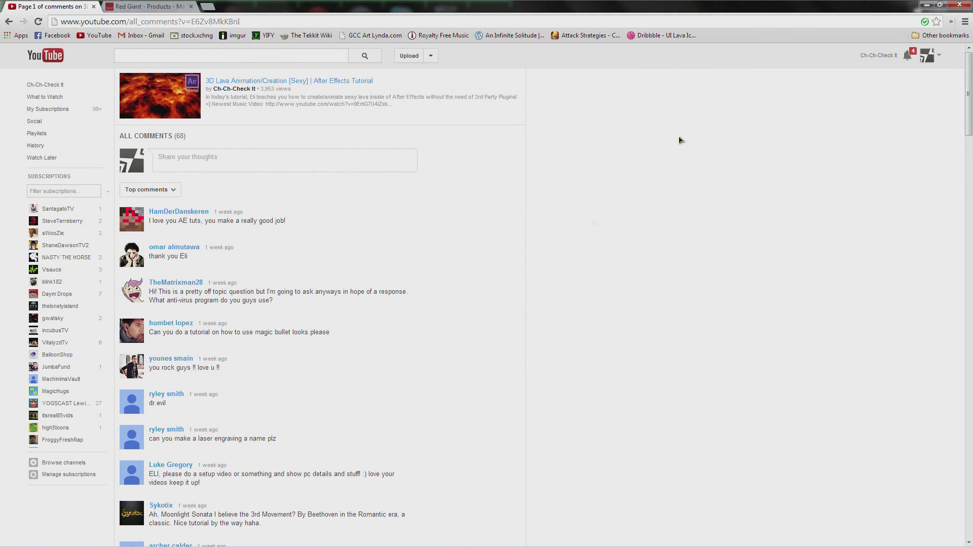
{"action": "left_click", "coordinate": [157, 11]}
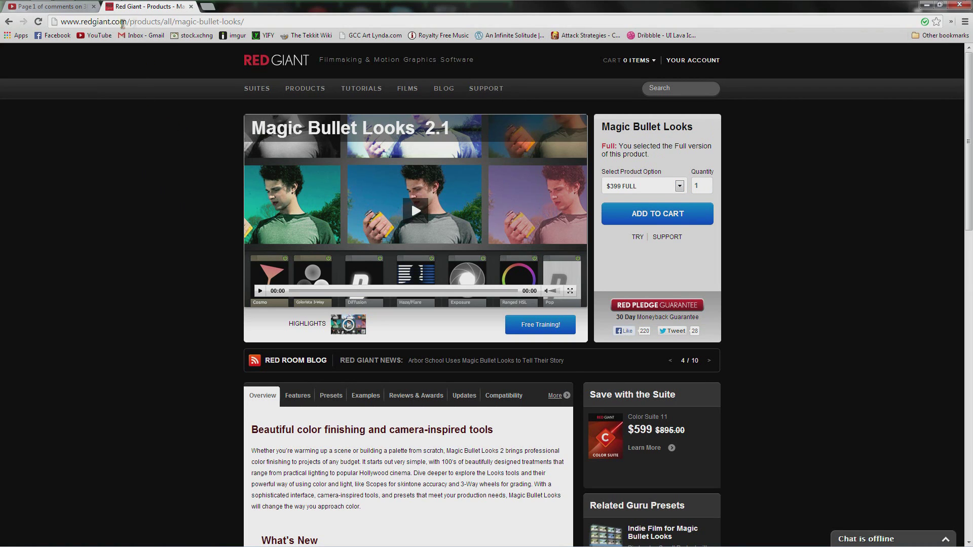
{"action": "left_click", "coordinate": [258, 23]}
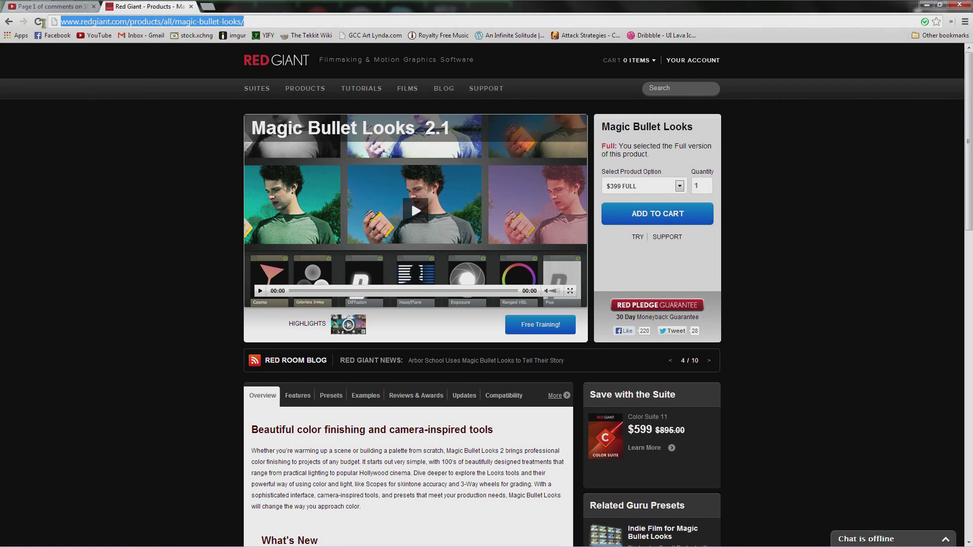
{"action": "mouse_move", "coordinate": [306, 145]}
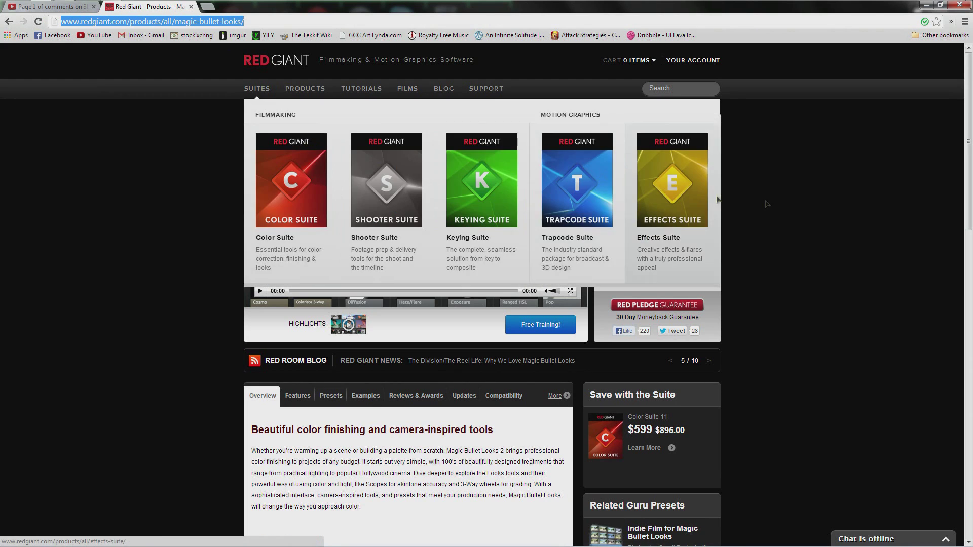
{"action": "left_click", "coordinate": [679, 187]}
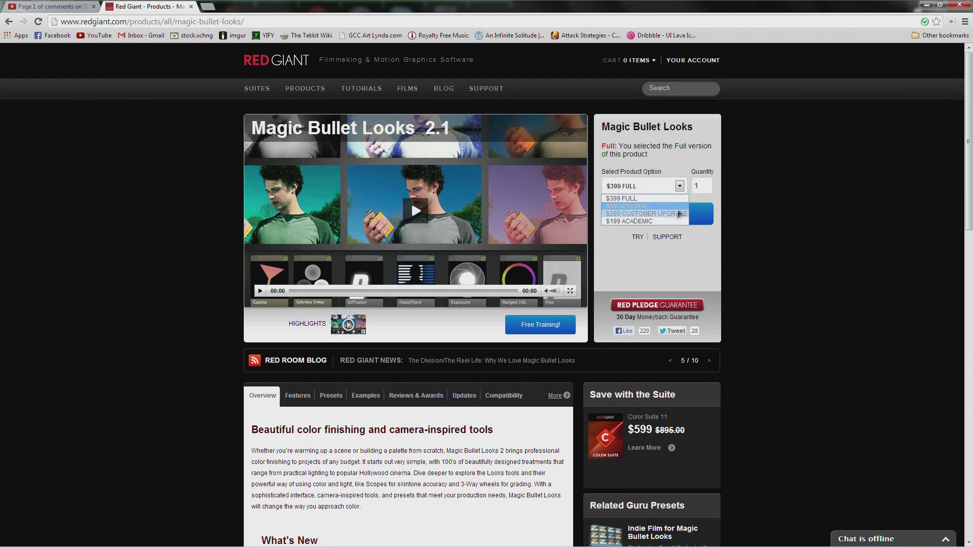
{"action": "left_click", "coordinate": [831, 218]}
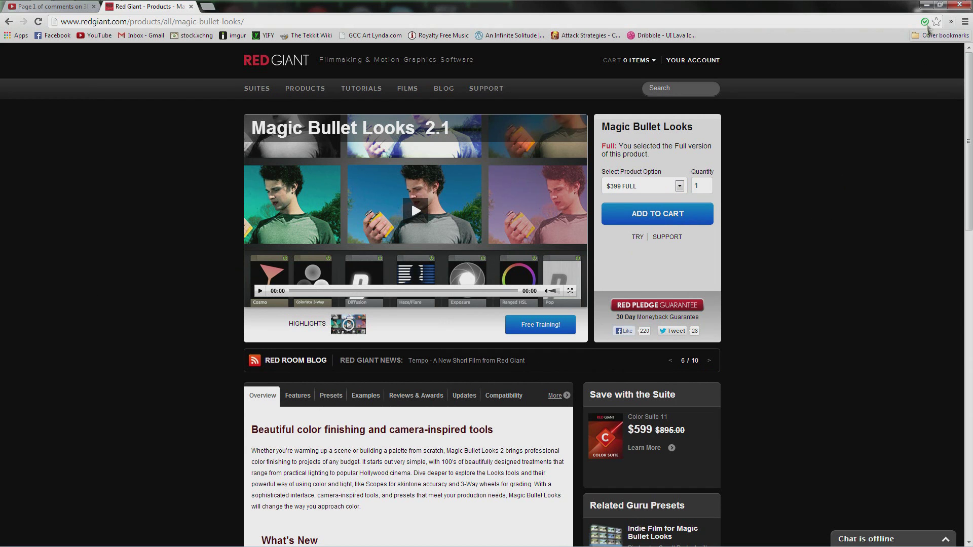
{"action": "left_click", "coordinate": [925, 5]}
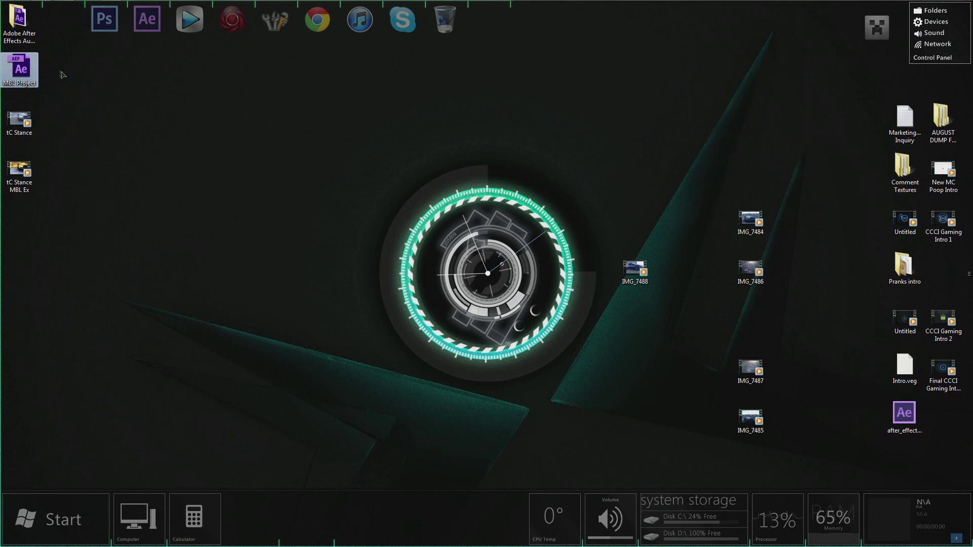
Step: Switch to the open After Effects project window
{"action": "mouse_move", "coordinate": [141, 3]}
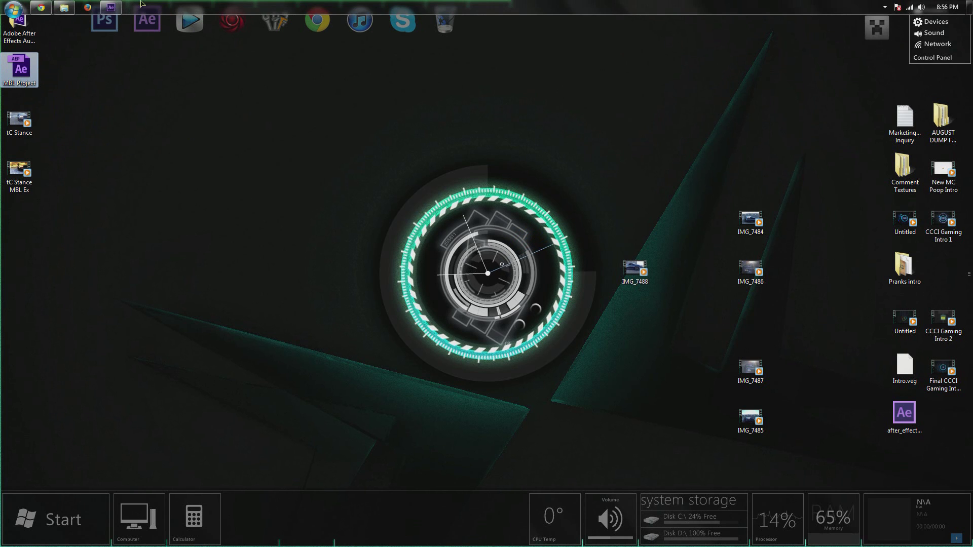
{"action": "left_click_drag", "start_coordinate": [80, 134], "coordinate": [26, 73]}
{"action": "left_click", "coordinate": [167, 85]}
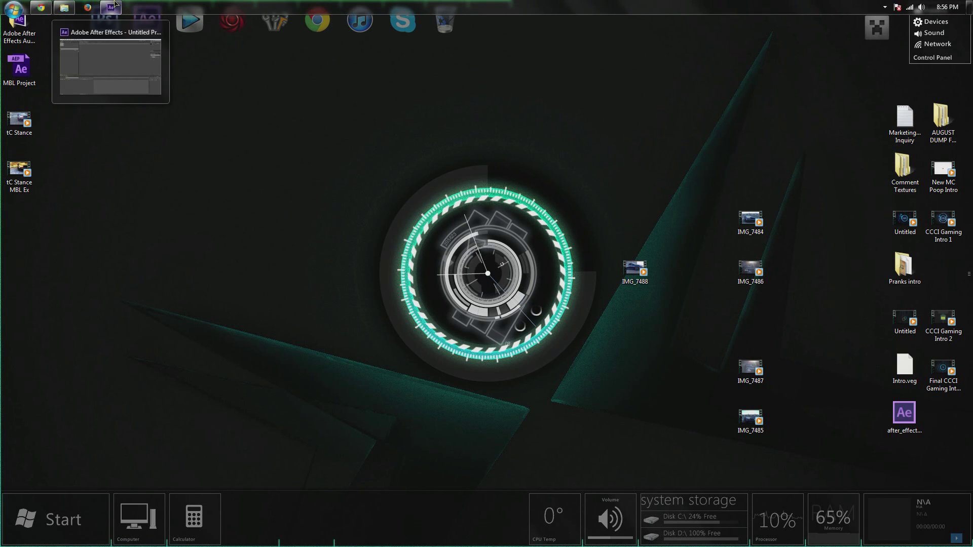
{"action": "left_click", "coordinate": [121, 28]}
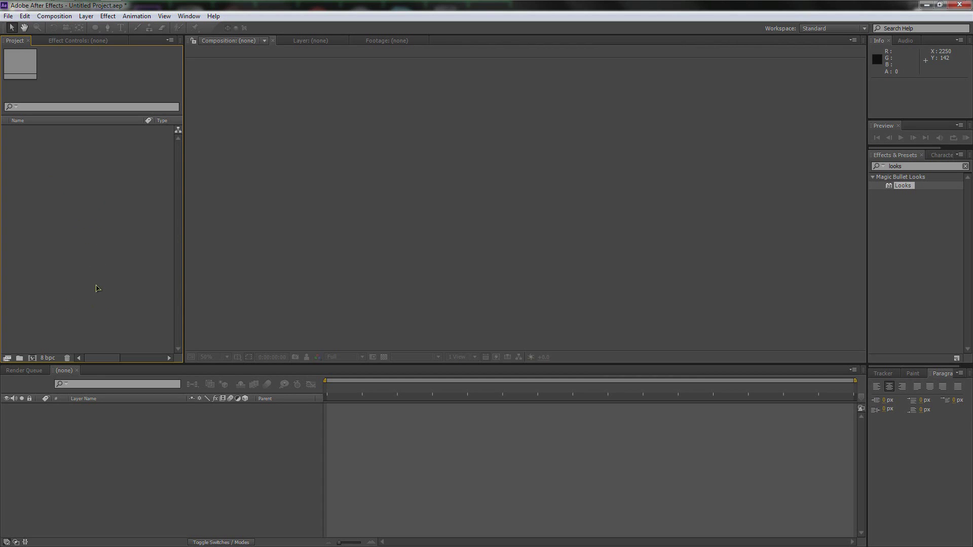
Step: Import the tC Stance video from the Desktop and create a composition from it
{"action": "double_click", "coordinate": [96, 285]}
{"action": "left_click_drag", "start_coordinate": [279, 84], "coordinate": [285, 188]}
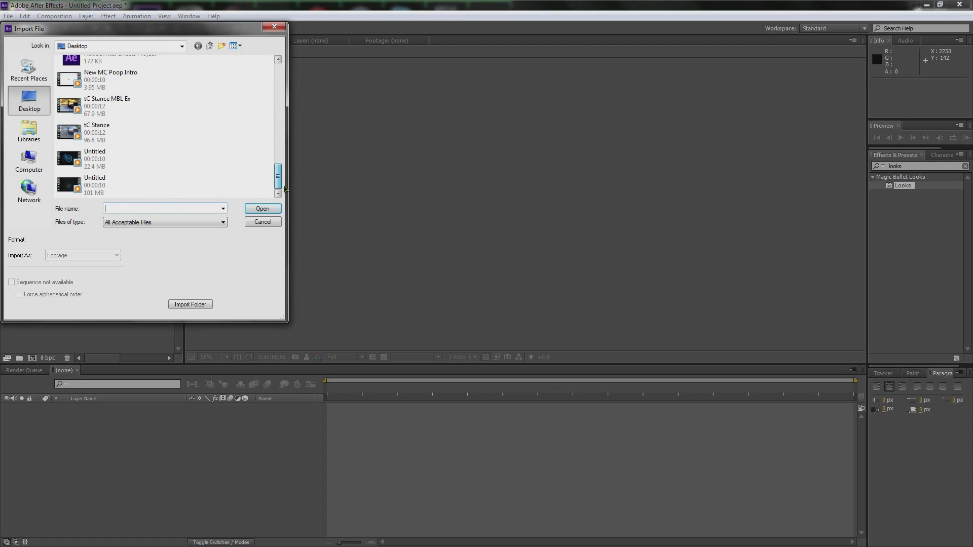
{"action": "left_click", "coordinate": [147, 133]}
{"action": "left_click", "coordinate": [263, 210]}
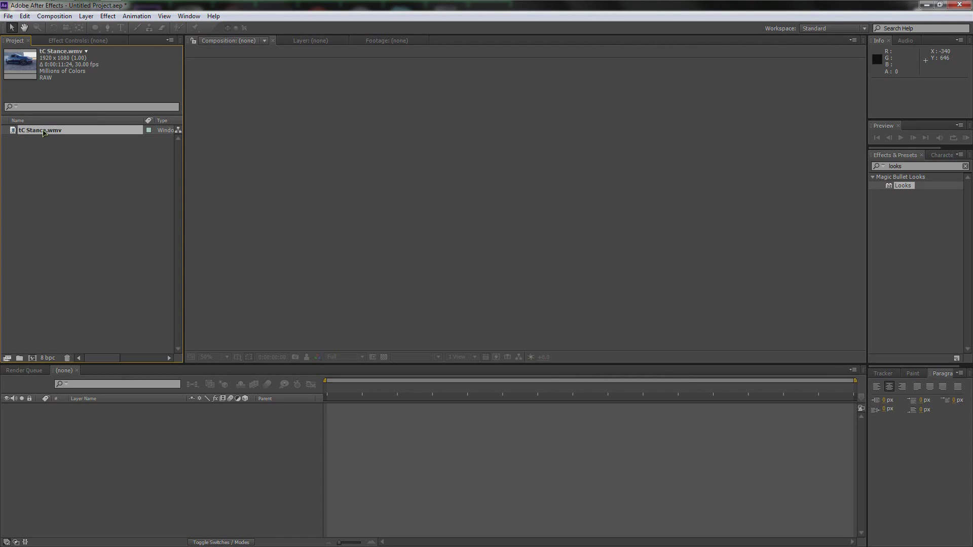
{"action": "left_click_drag", "start_coordinate": [43, 134], "coordinate": [31, 358]}
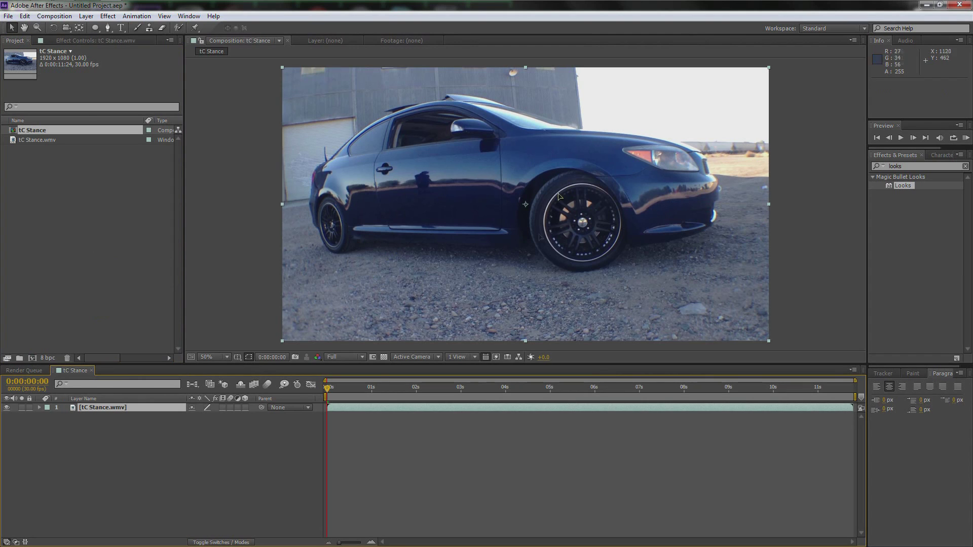
Step: Add an adjustment layer above the tC Stance.wmv footage and name it Looks
{"action": "left_click", "coordinate": [122, 416]}
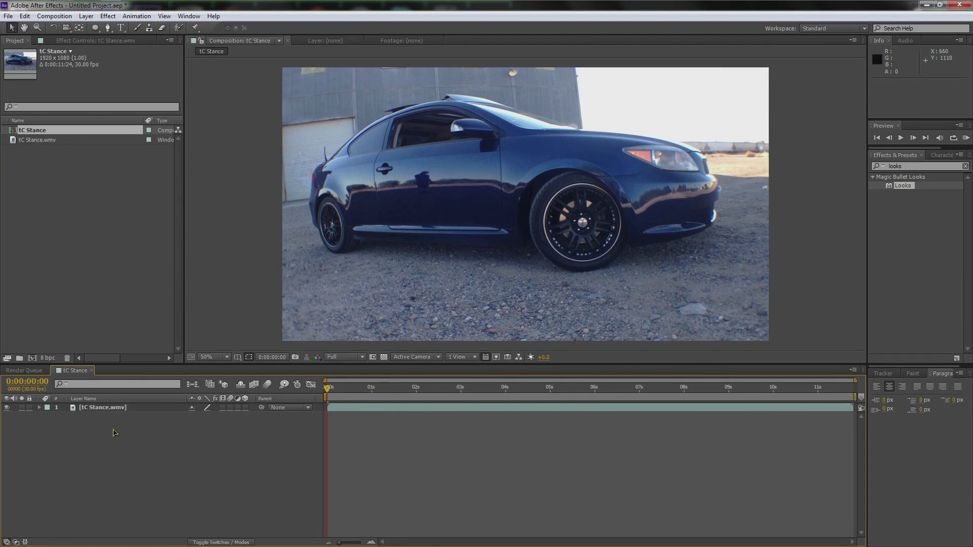
{"action": "left_click", "coordinate": [104, 409]}
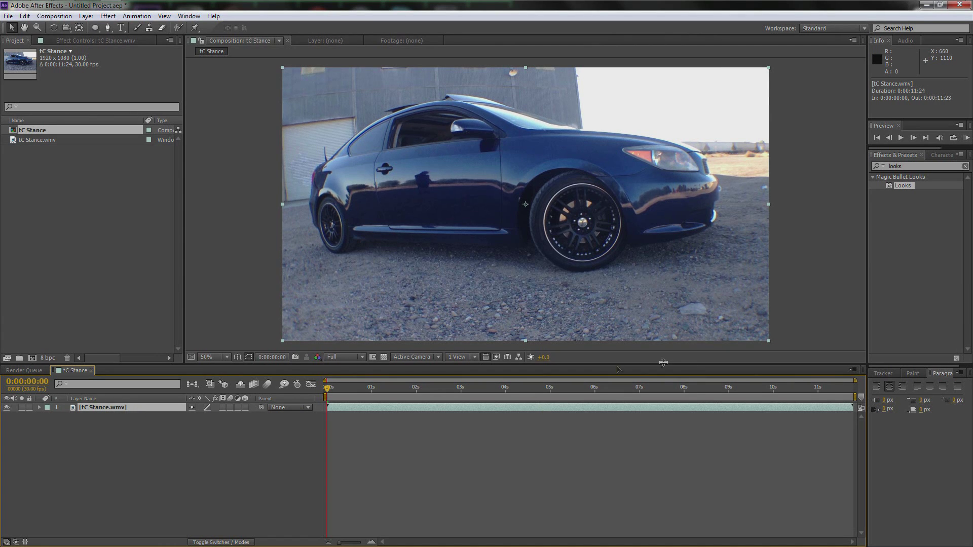
{"action": "right_click", "coordinate": [114, 449]}
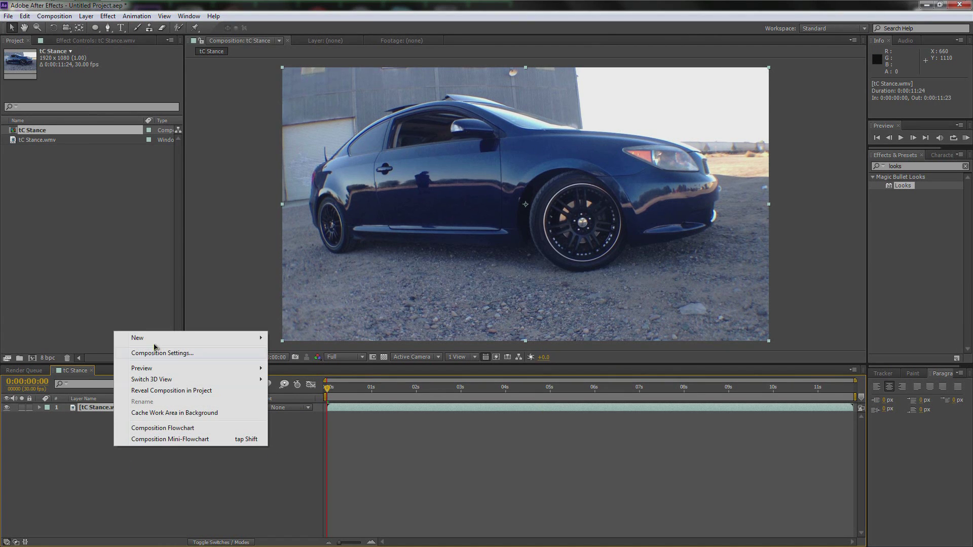
{"action": "mouse_move", "coordinate": [172, 339]}
{"action": "left_click", "coordinate": [321, 420]}
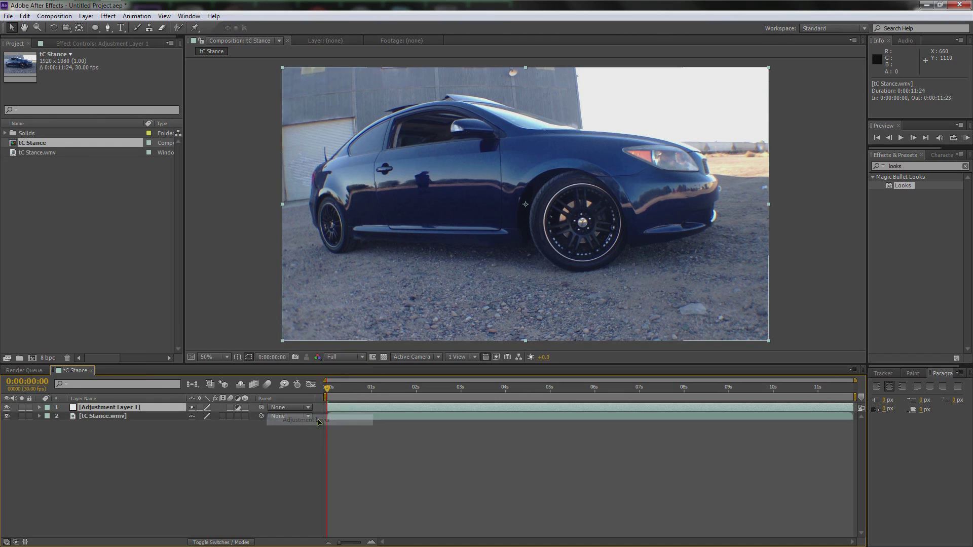
{"action": "key", "text": "Return"}
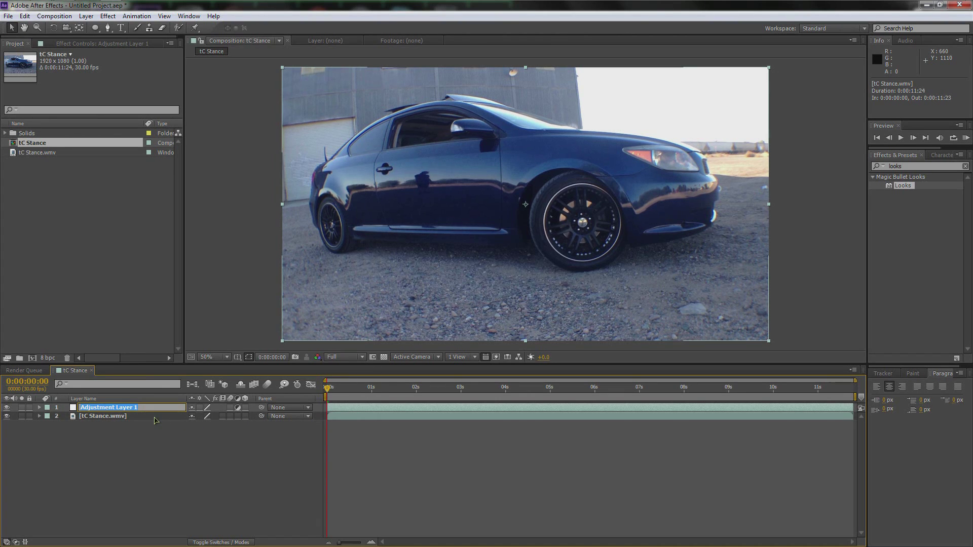
{"action": "type", "text": "Looks"}
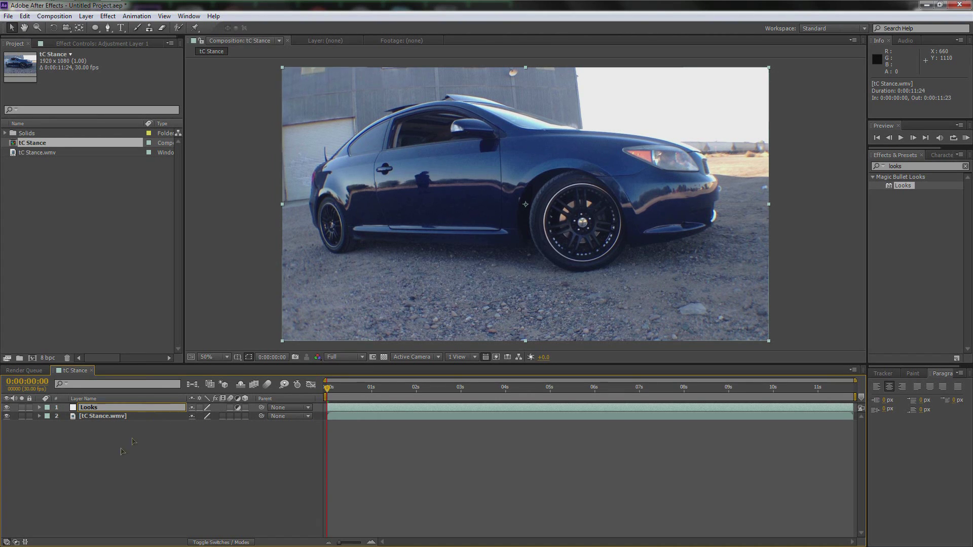
{"action": "key", "text": "Return"}
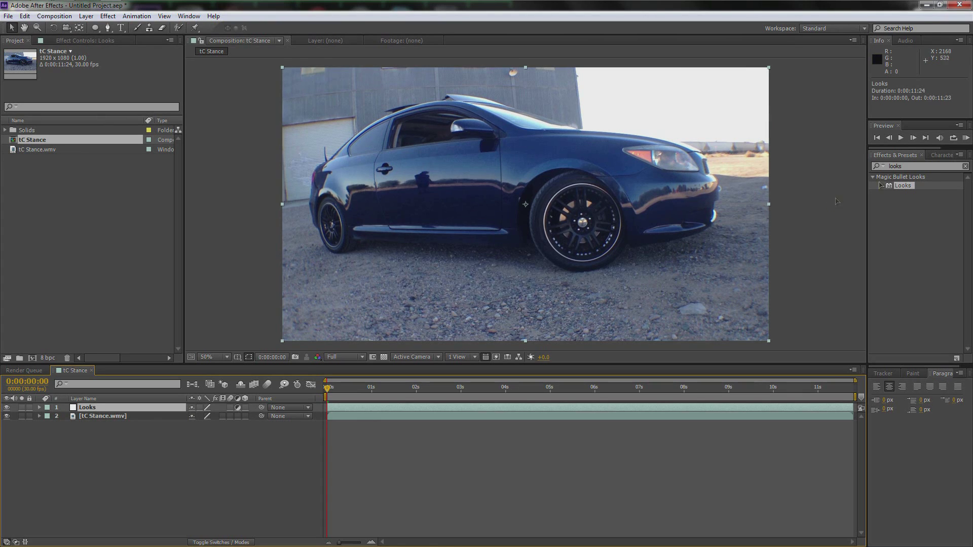
Step: Apply the Magic Bullet Looks effect to the Looks adjustment layer
{"action": "left_click", "coordinate": [895, 157]}
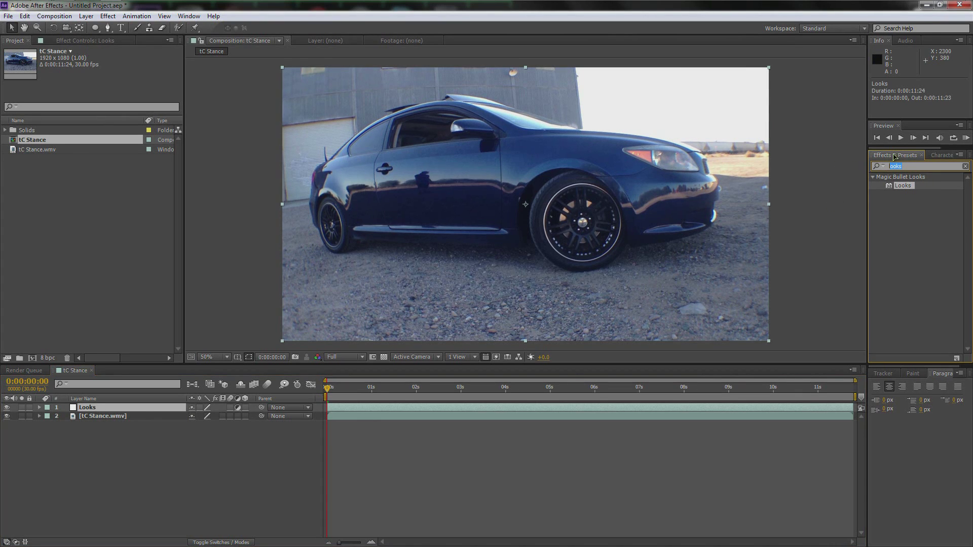
{"action": "left_click_drag", "start_coordinate": [902, 186], "coordinate": [525, 204]}
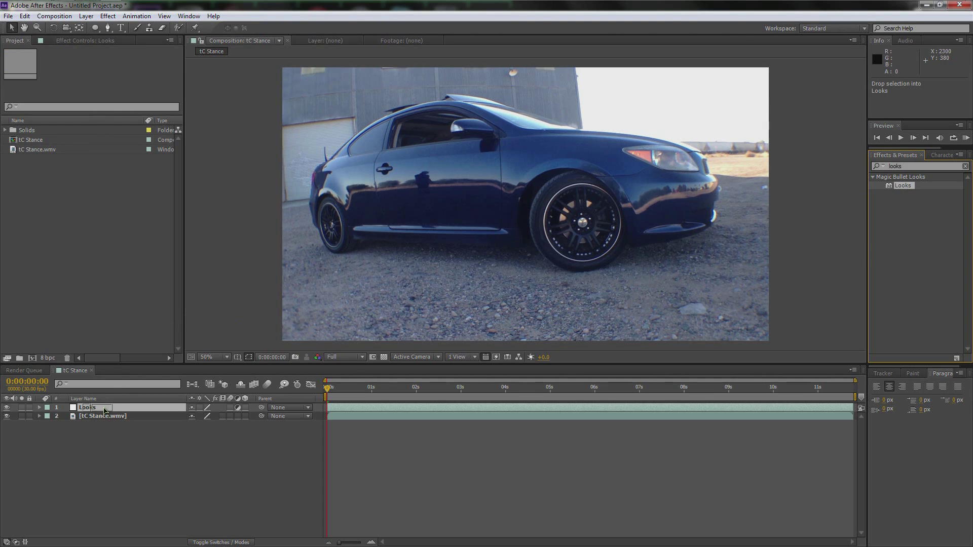
{"action": "left_click", "coordinate": [104, 410]}
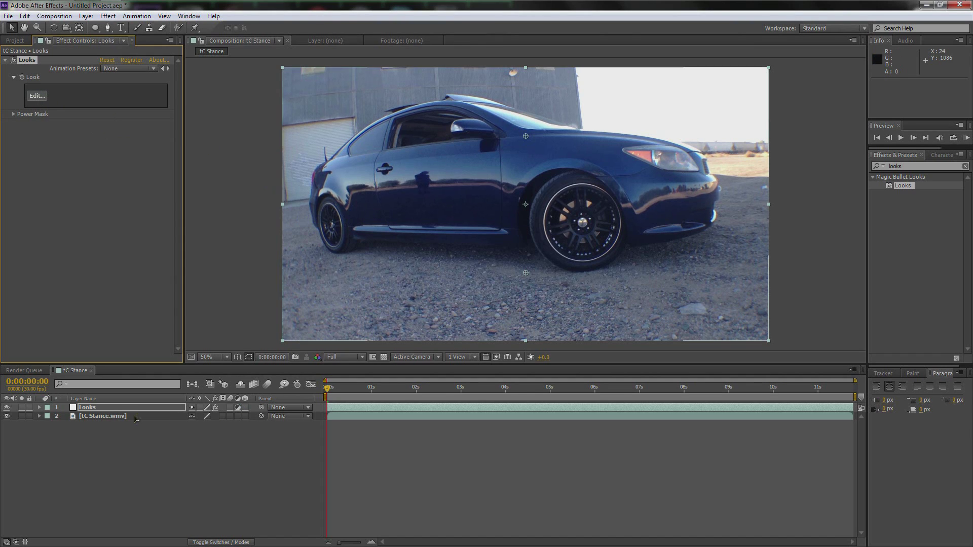
{"action": "left_click_drag", "start_coordinate": [106, 412], "coordinate": [105, 408]}
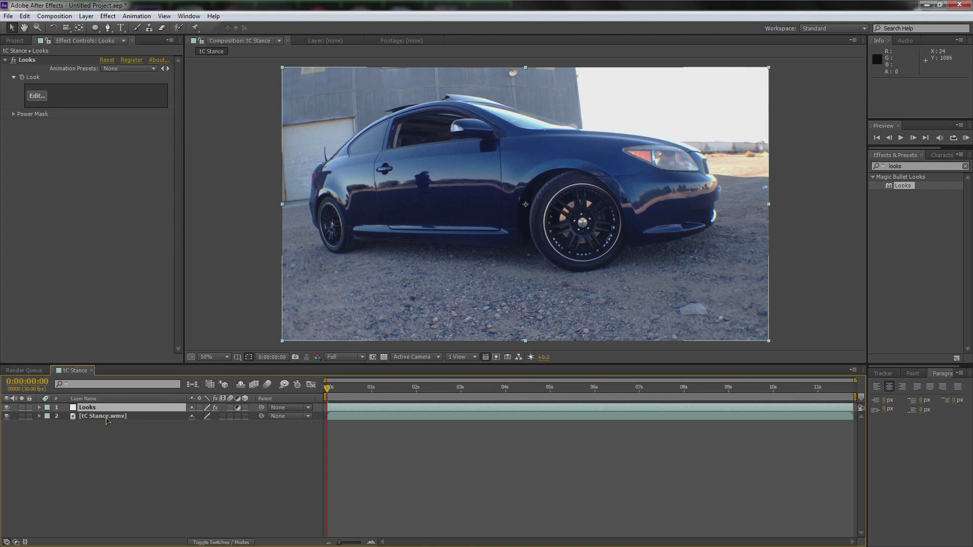
Step: Open the Magic Bullet Looks editor from the effect on the Looks adjustment layer
{"action": "left_click", "coordinate": [110, 417]}
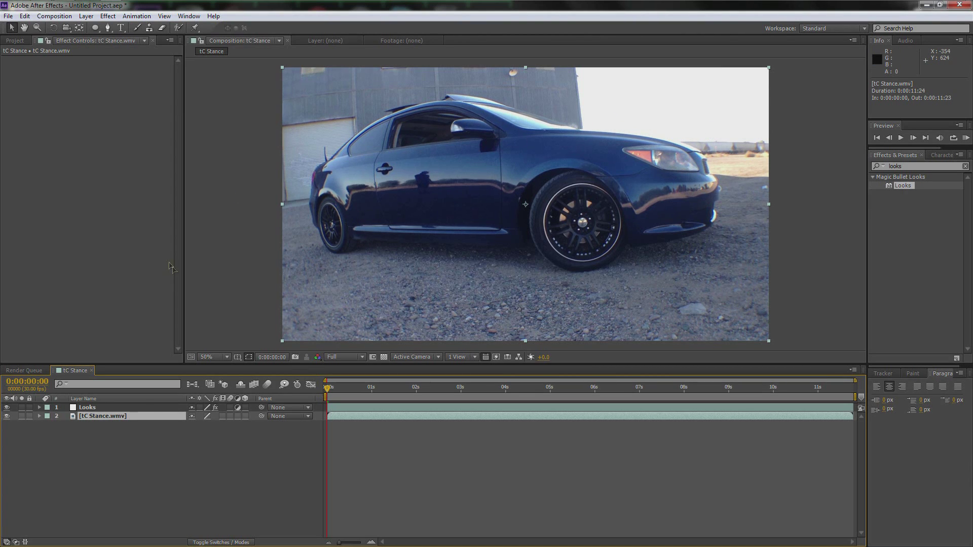
{"action": "left_click", "coordinate": [96, 409]}
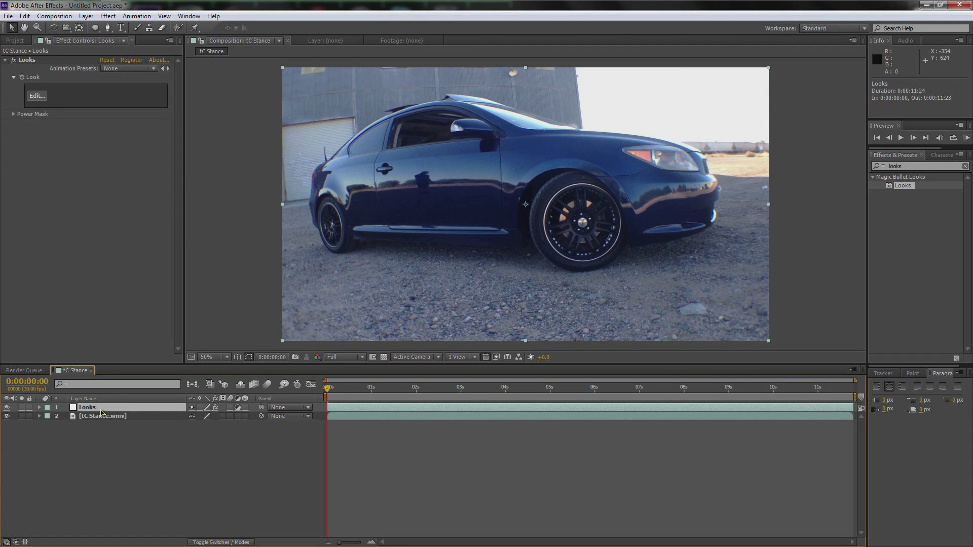
{"action": "left_click", "coordinate": [37, 97]}
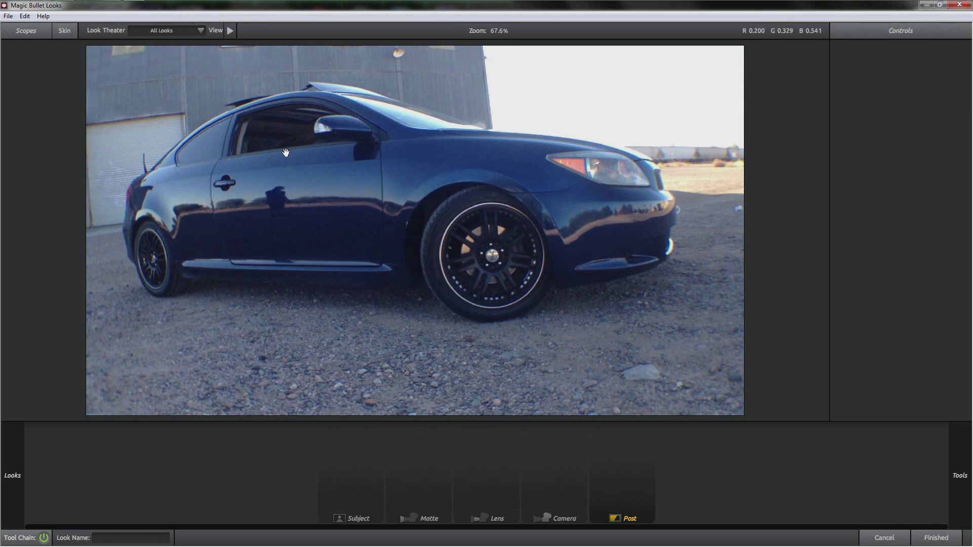
Step: Examine the footage's RGB Parade, Slice Graph and Hue/Saturation scopes in the Looks editor
{"action": "left_click", "coordinate": [26, 32]}
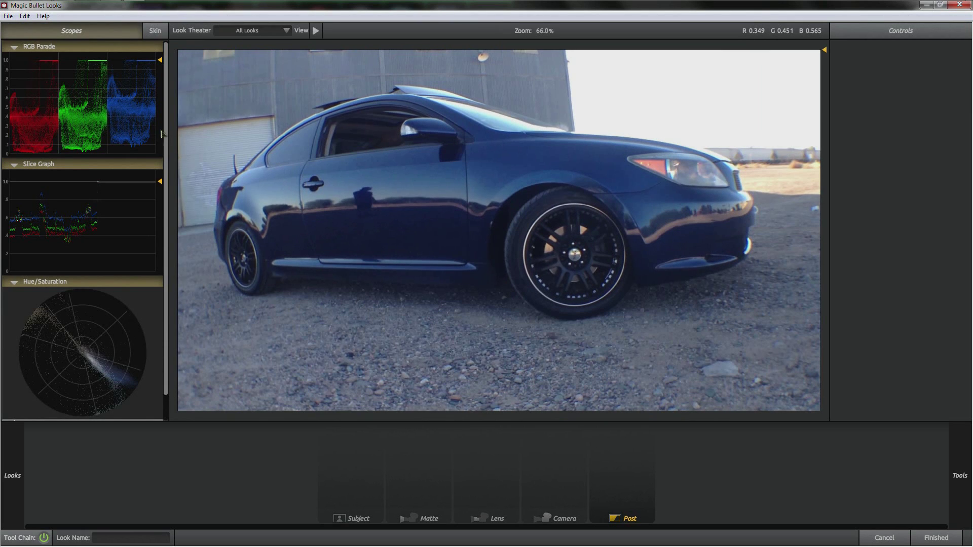
{"action": "mouse_move", "coordinate": [165, 127]}
{"action": "left_mouse_down"}
{"action": "mouse_move", "coordinate": [170, 182]}
{"action": "mouse_move", "coordinate": [170, 112]}
{"action": "left_mouse_up"}
{"action": "left_click_drag", "start_coordinate": [166, 81], "coordinate": [167, 104]}
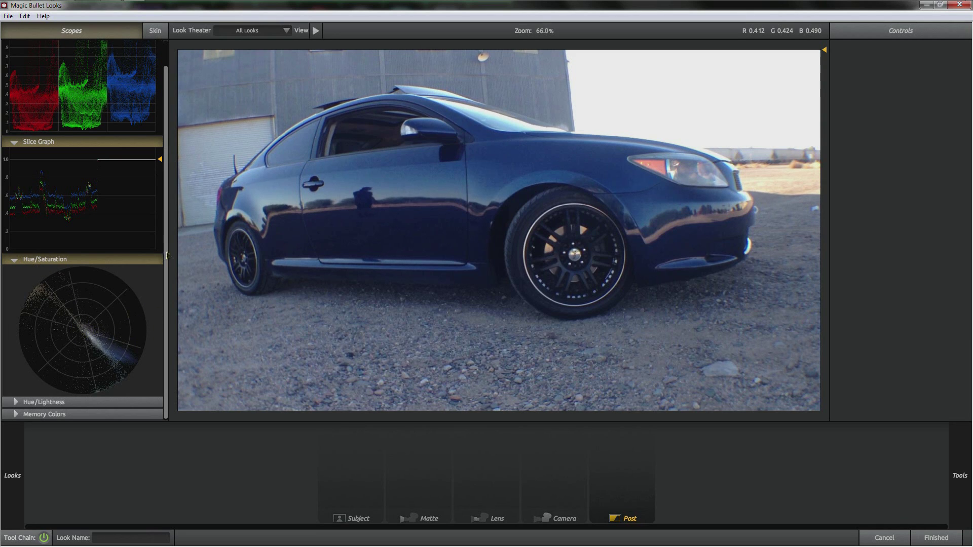
{"action": "left_click_drag", "start_coordinate": [168, 254], "coordinate": [168, 208]}
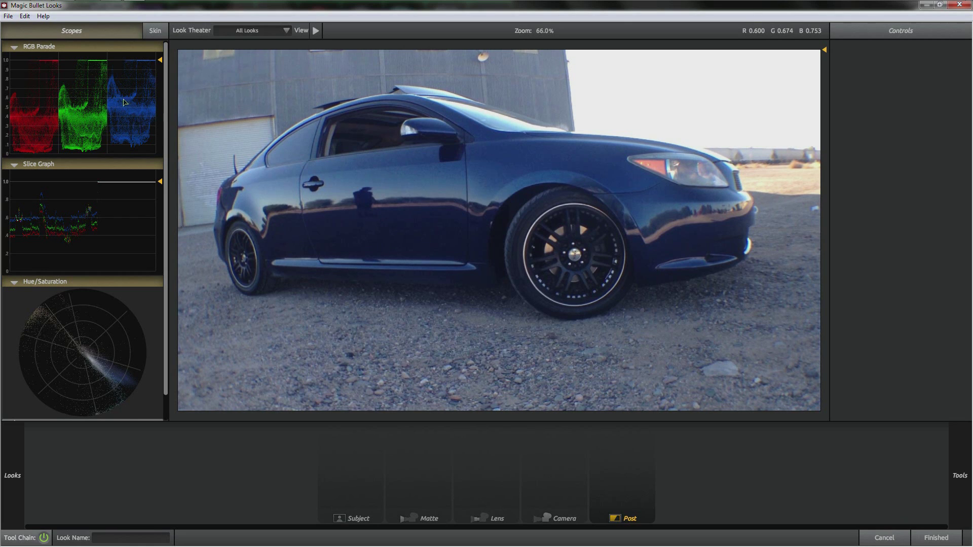
{"action": "scroll", "coordinate": [167, 131], "scroll_direction": "down", "scroll_amount": 2}
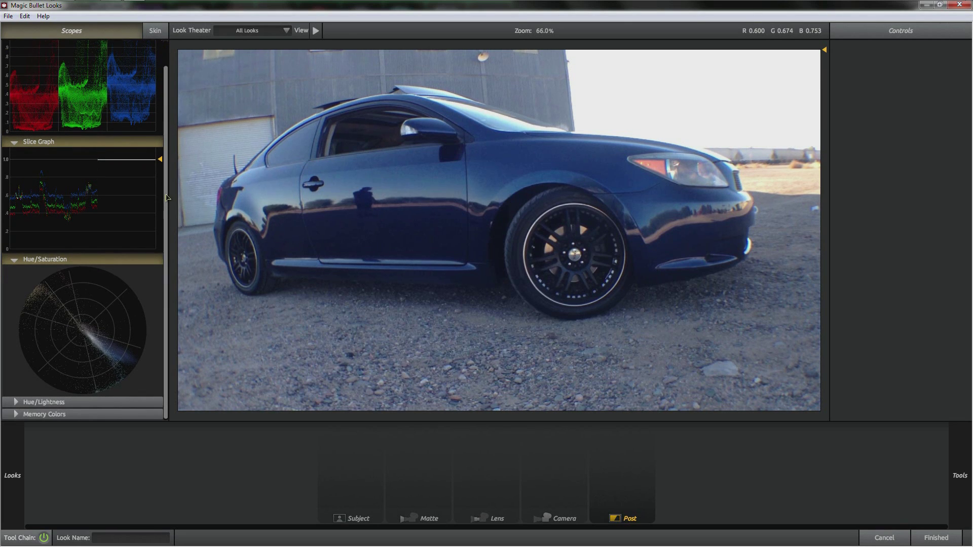
{"action": "scroll", "coordinate": [165, 131], "scroll_direction": "up", "scroll_amount": 2}
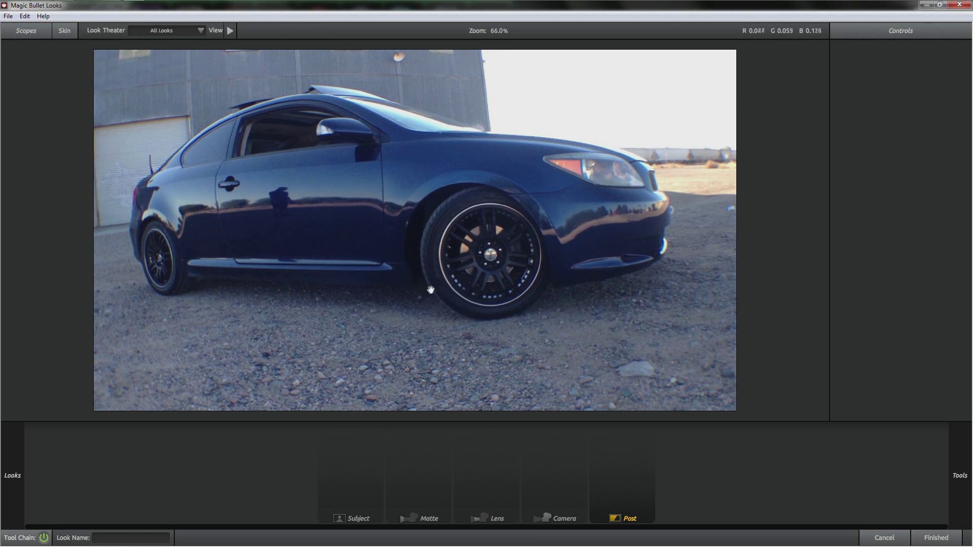
Step: Examine the preset looks in the Cinematic and Classic Stock Emulation categories
{"action": "scroll", "coordinate": [454, 265], "scroll_direction": "down", "scroll_amount": 1}
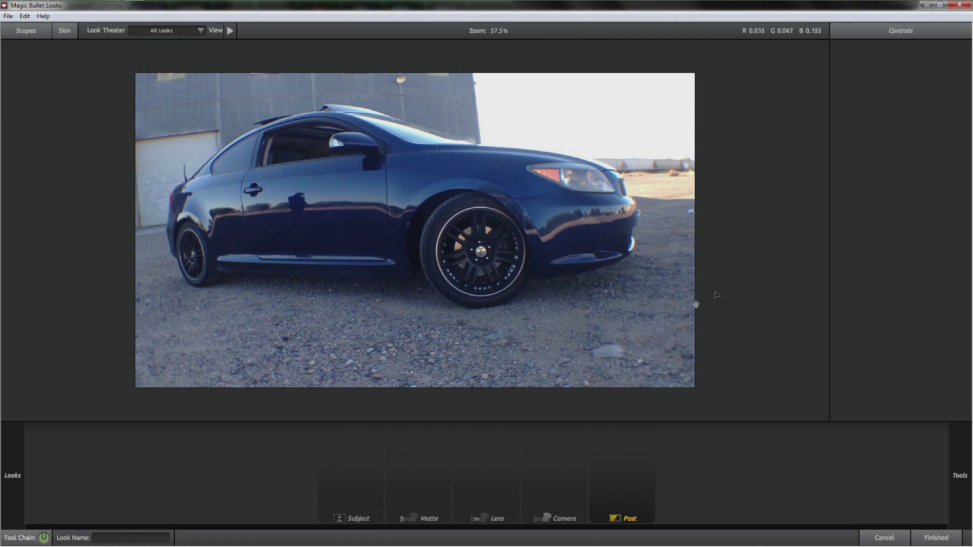
{"action": "mouse_move", "coordinate": [2, 232]}
{"action": "scroll", "coordinate": [125, 196], "scroll_direction": "down", "scroll_amount": 3}
{"action": "scroll", "coordinate": [64, 155], "scroll_direction": "up", "scroll_amount": 3}
{"action": "left_click", "coordinate": [4, 71]}
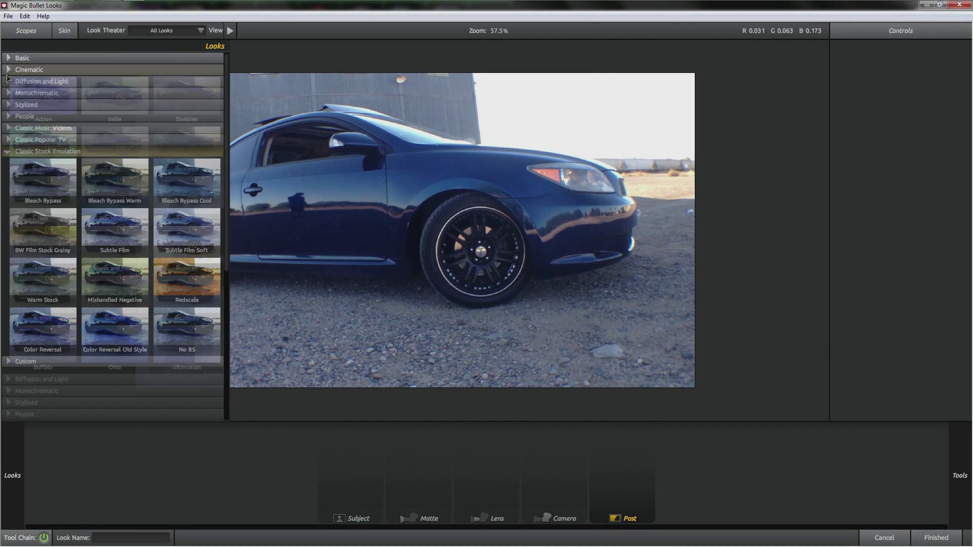
{"action": "left_click", "coordinate": [11, 151]}
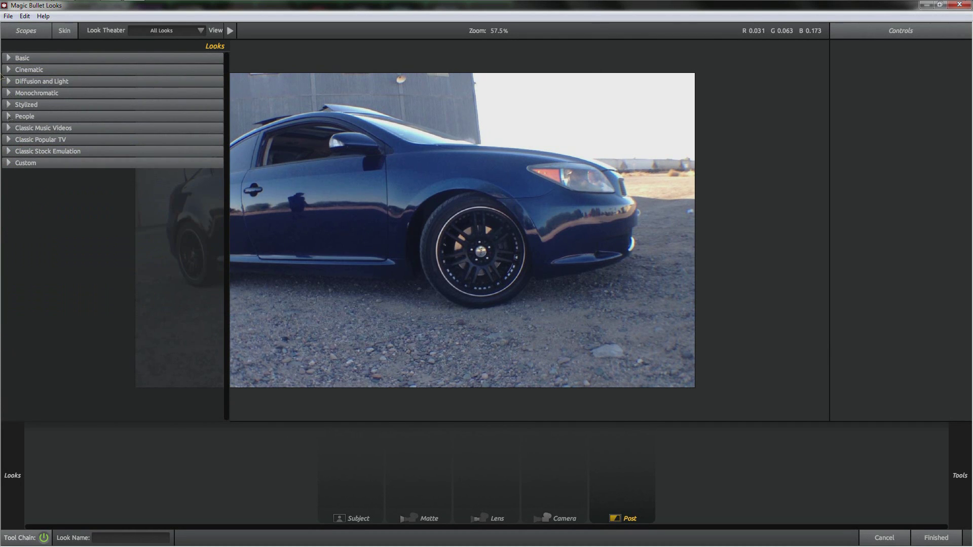
Step: Examine the tools available for the Subject, Matte, Lens, Camera and Post stages
{"action": "mouse_move", "coordinate": [972, 133]}
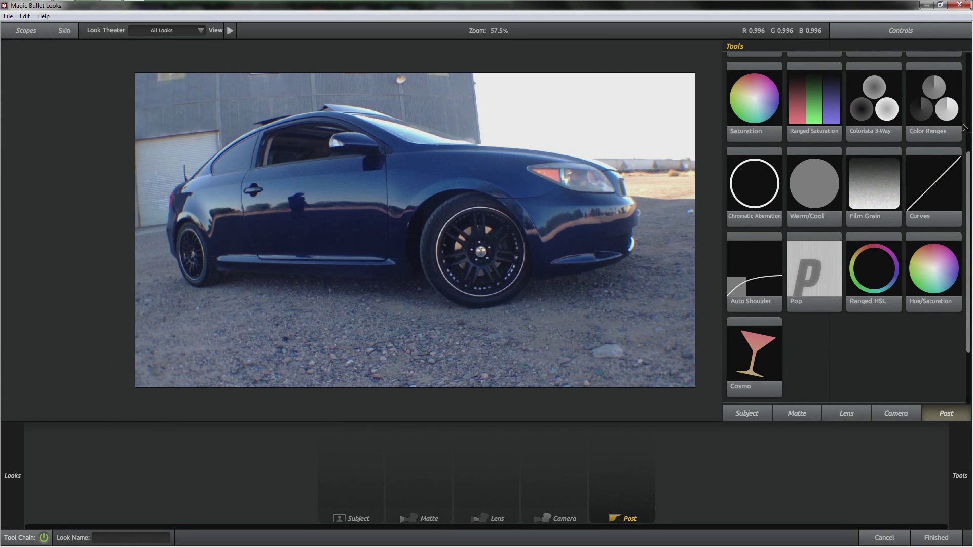
{"action": "left_click", "coordinate": [796, 413]}
{"action": "left_click", "coordinate": [747, 414]}
{"action": "left_click", "coordinate": [797, 413]}
{"action": "left_click", "coordinate": [846, 414]}
{"action": "left_click", "coordinate": [946, 413]}
{"action": "left_click", "coordinate": [895, 413]}
{"action": "left_click", "coordinate": [846, 413]}
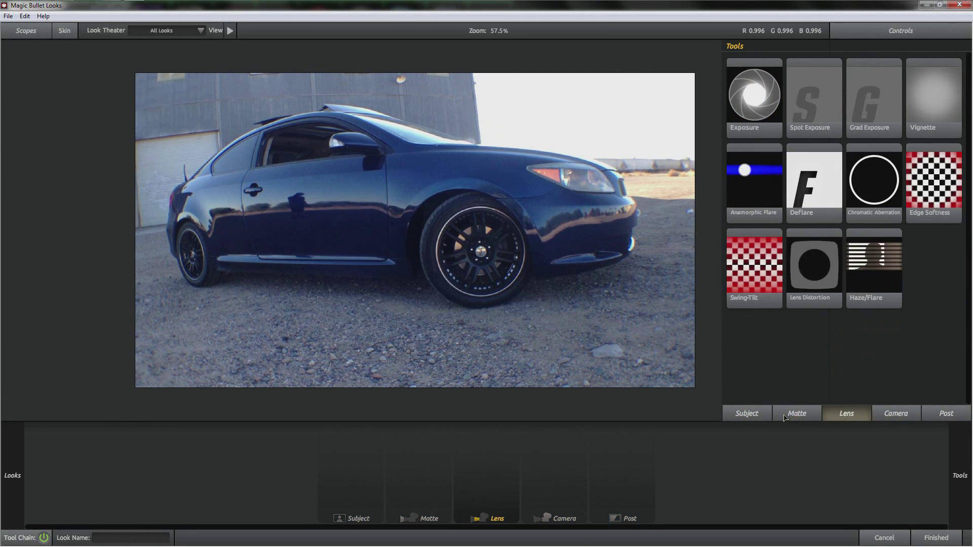
{"action": "left_click", "coordinate": [747, 414]}
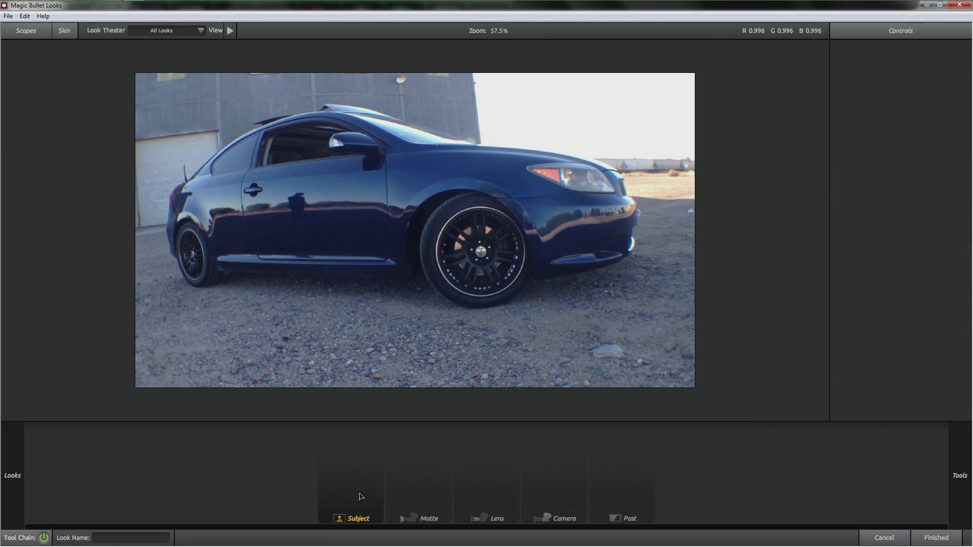
Step: Add Colorista 3-Way to the Subject stage and warm its Highlight, Midtone and Shadow colors slightly toward orange
{"action": "mouse_move", "coordinate": [958, 169]}
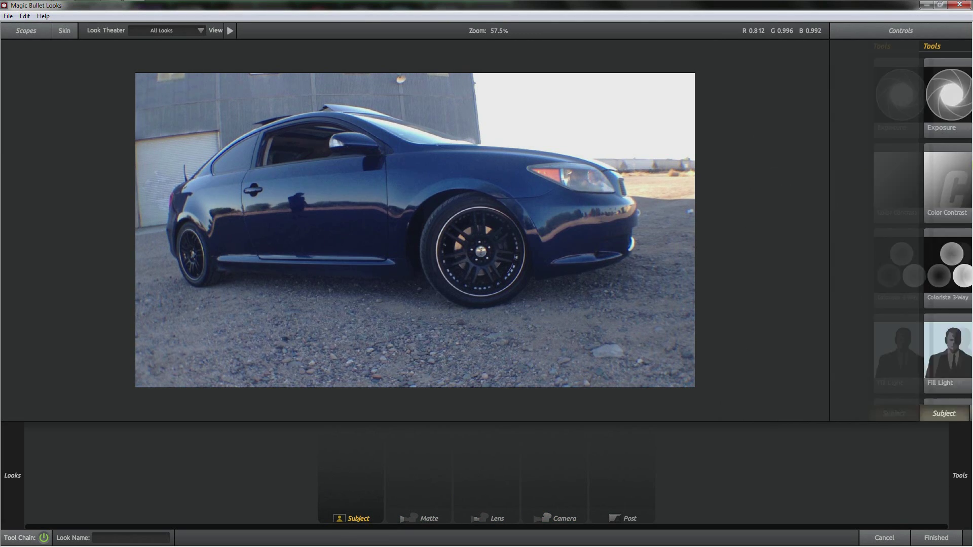
{"action": "left_click_drag", "start_coordinate": [755, 273], "coordinate": [244, 254]}
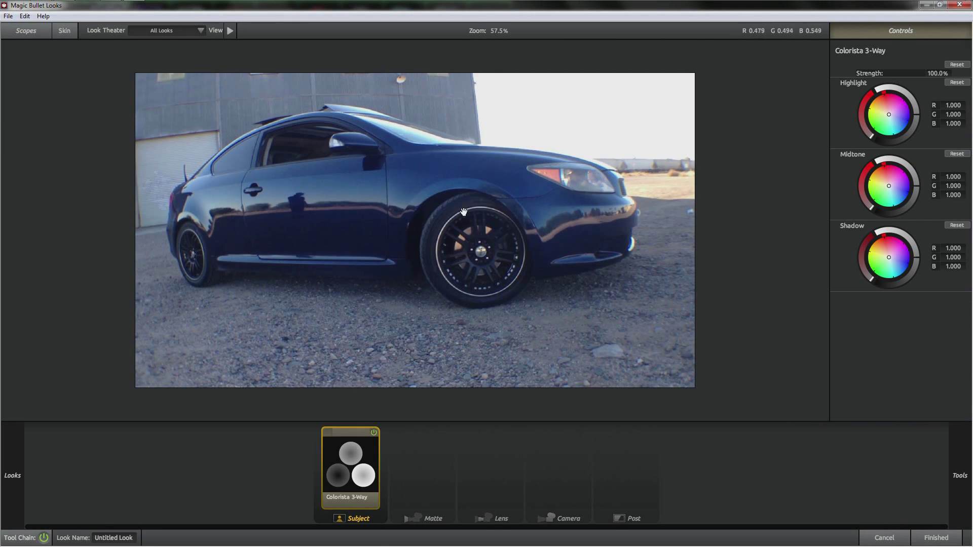
{"action": "left_click_drag", "start_coordinate": [889, 114], "coordinate": [883, 109]}
{"action": "left_click_drag", "start_coordinate": [889, 185], "coordinate": [883, 183]}
{"action": "left_click_drag", "start_coordinate": [889, 257], "coordinate": [883, 253]}
{"action": "left_click_drag", "start_coordinate": [884, 183], "coordinate": [883, 182]}
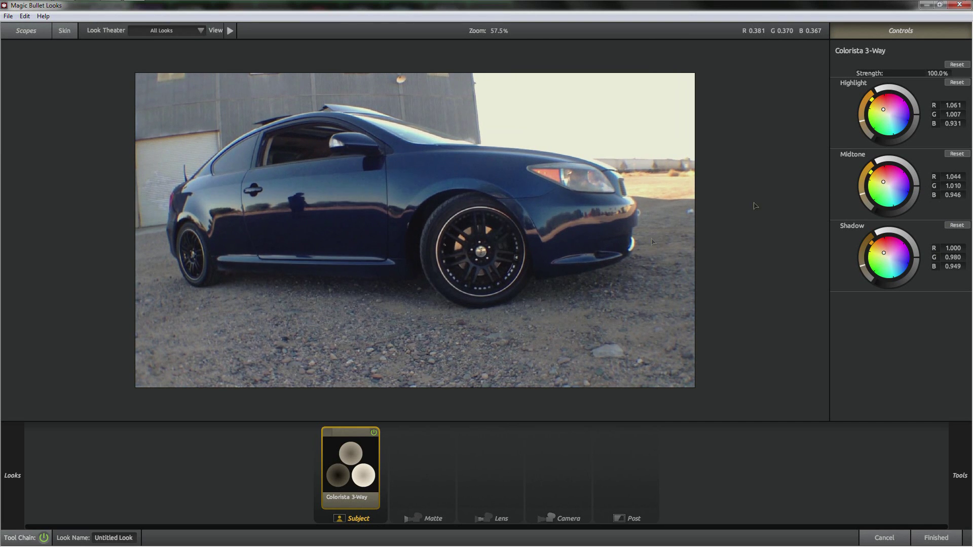
Step: Add an Exposure tool to the Camera stage and set its Stops to +2.10
{"action": "left_click", "coordinate": [424, 482]}
{"action": "left_click", "coordinate": [586, 482]}
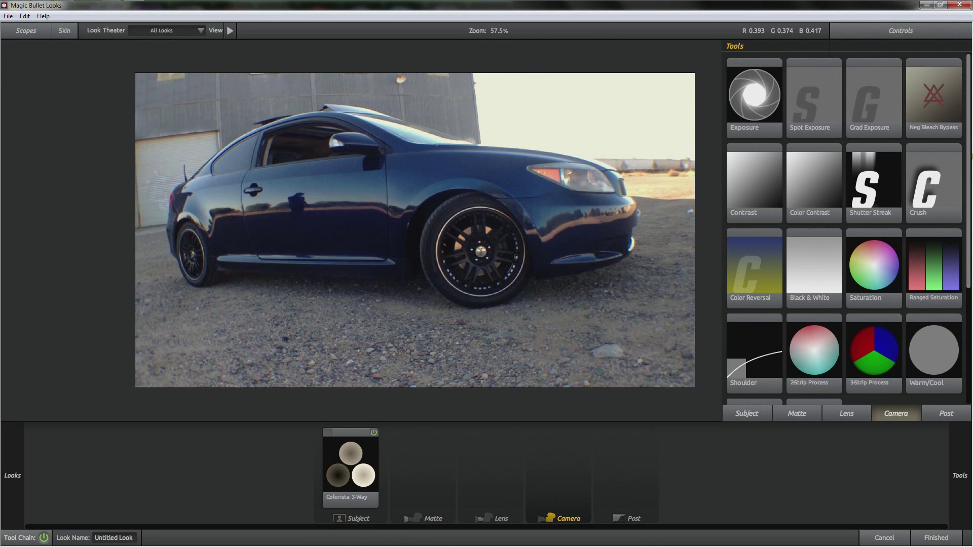
{"action": "left_click_drag", "start_coordinate": [767, 109], "coordinate": [558, 466]}
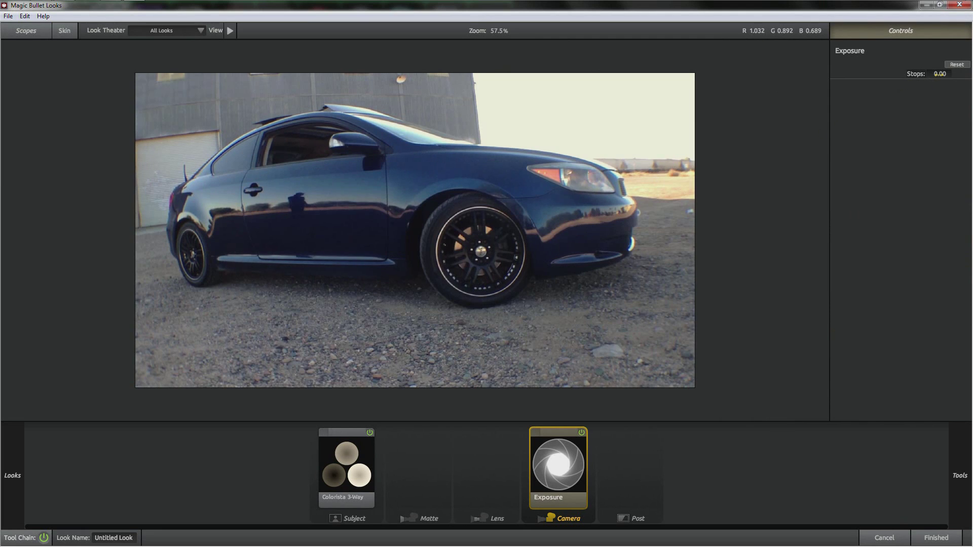
{"action": "left_click_drag", "start_coordinate": [940, 74], "coordinate": [952, 74]}
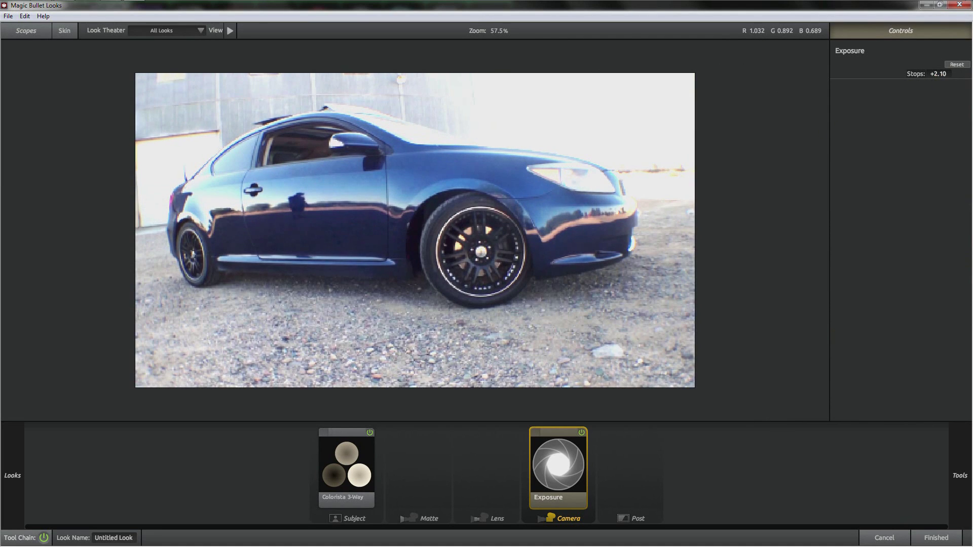
Step: Add a Color Contrast tool after Exposure in the Camera stage, and remove it again
{"action": "left_click", "coordinate": [616, 465]}
{"action": "mouse_move", "coordinate": [972, 125]}
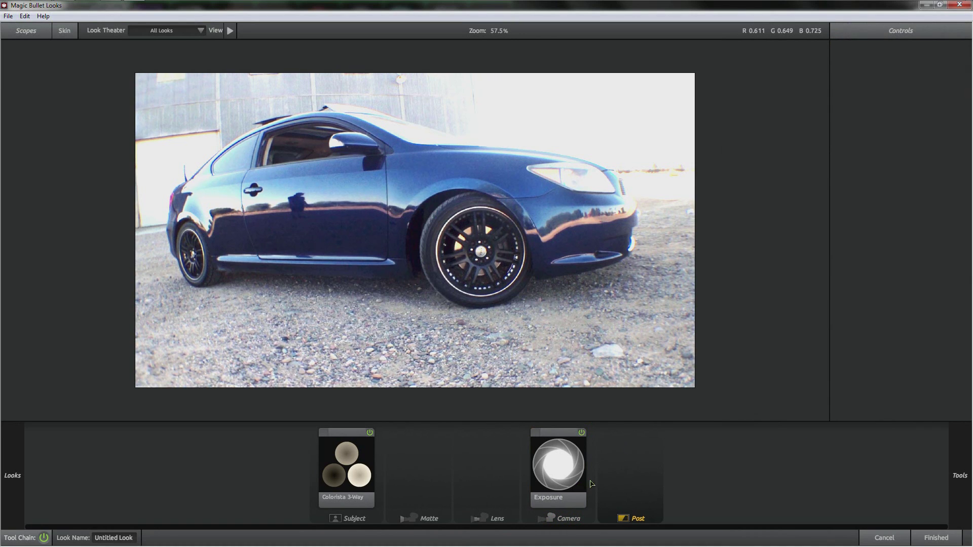
{"action": "mouse_move", "coordinate": [967, 178]}
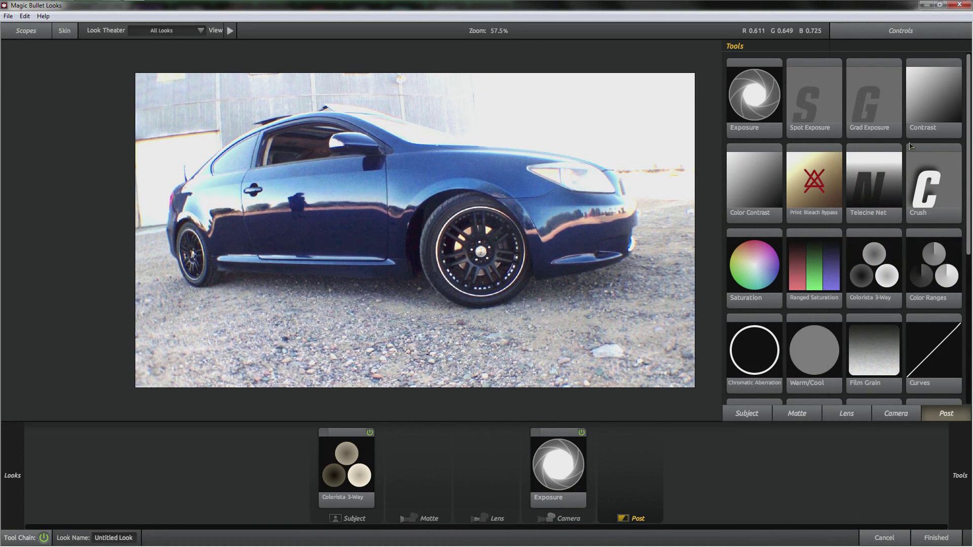
{"action": "left_click_drag", "start_coordinate": [752, 189], "coordinate": [590, 466]}
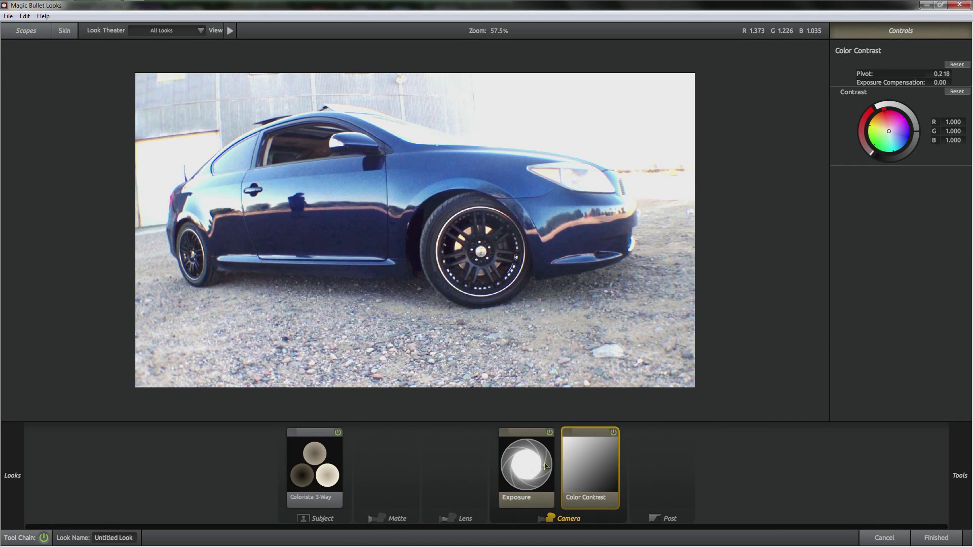
{"action": "left_click_drag", "start_coordinate": [593, 472], "coordinate": [596, 542]}
{"action": "key", "text": "Delete"}
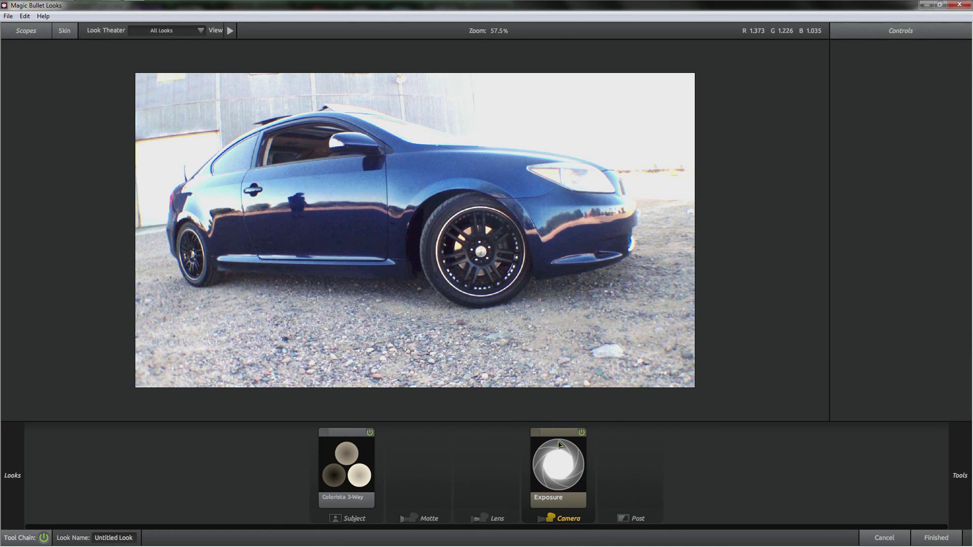
Step: Toggle the Exposure tool off and on to compare its effect, and remove it from the Camera stage
{"action": "left_click", "coordinate": [559, 445]}
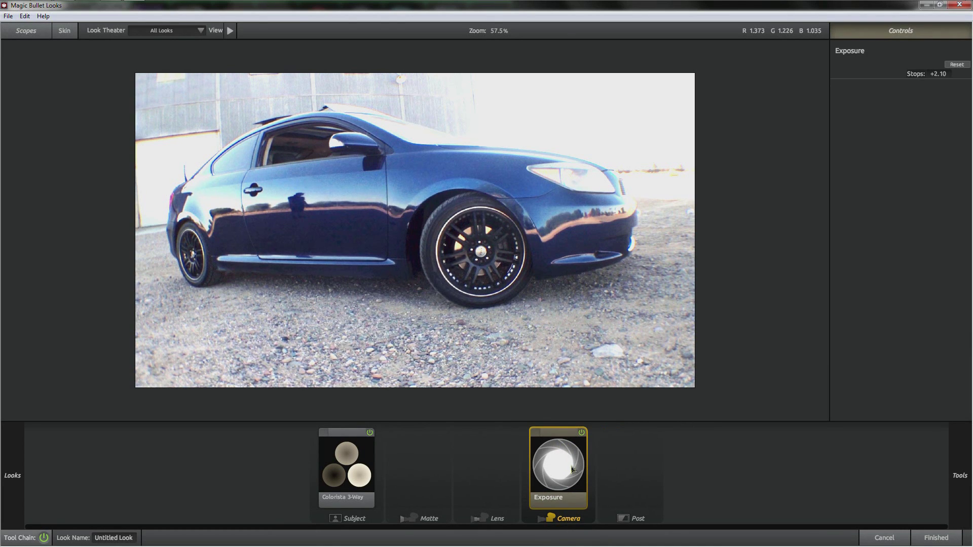
{"action": "left_click", "coordinate": [581, 433]}
{"action": "left_click", "coordinate": [581, 433]}
{"action": "left_click", "coordinate": [582, 433]}
{"action": "left_click", "coordinate": [581, 433]}
{"action": "left_click_drag", "start_coordinate": [581, 433], "coordinate": [573, 506]}
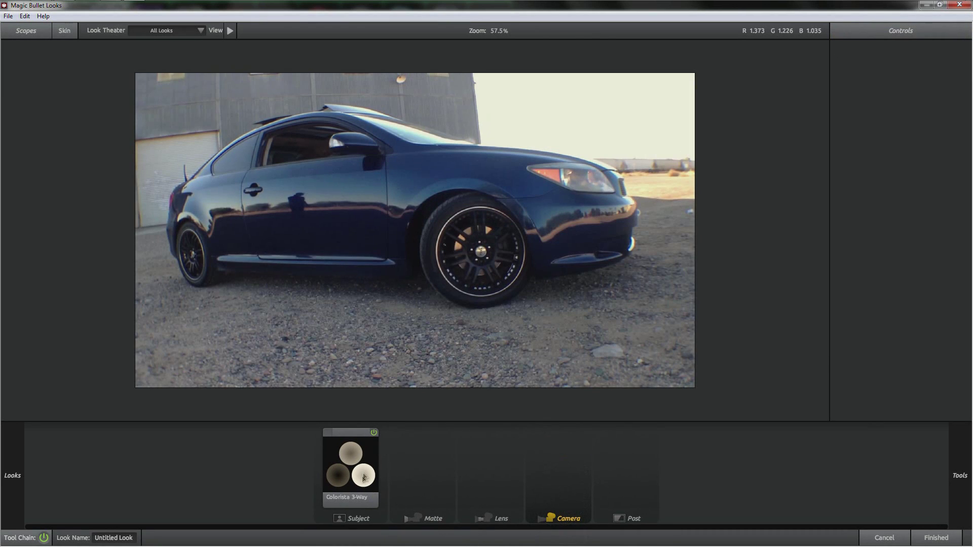
Step: Check the Colorista 3-Way grade against the scopes, and remove the tool from the Subject stage
{"action": "left_click", "coordinate": [365, 474]}
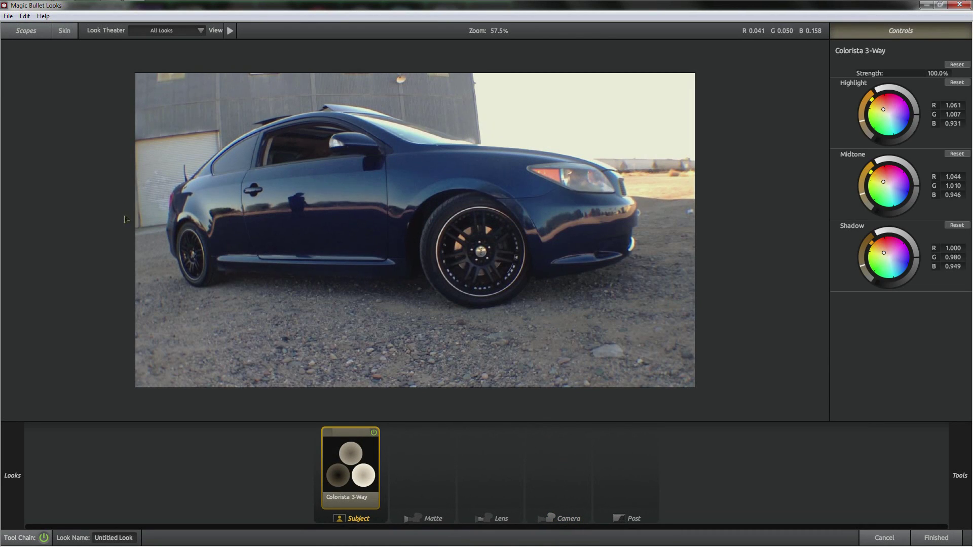
{"action": "left_click", "coordinate": [28, 33]}
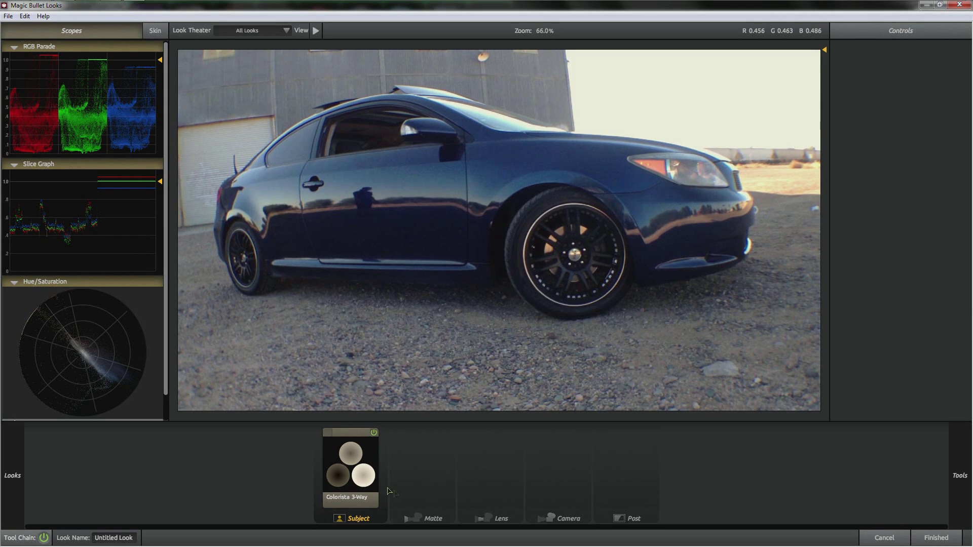
{"action": "left_click", "coordinate": [356, 488]}
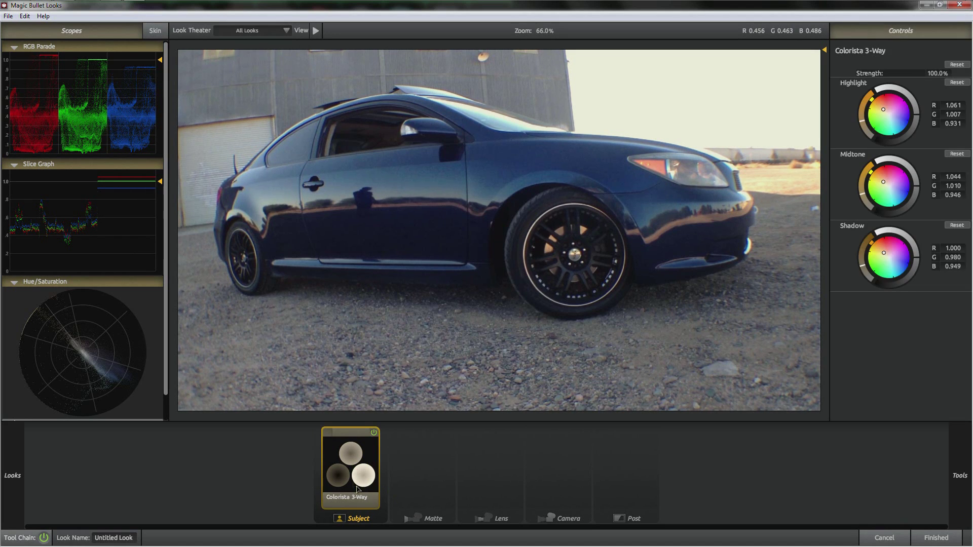
{"action": "left_click_drag", "start_coordinate": [357, 488], "coordinate": [393, 409]}
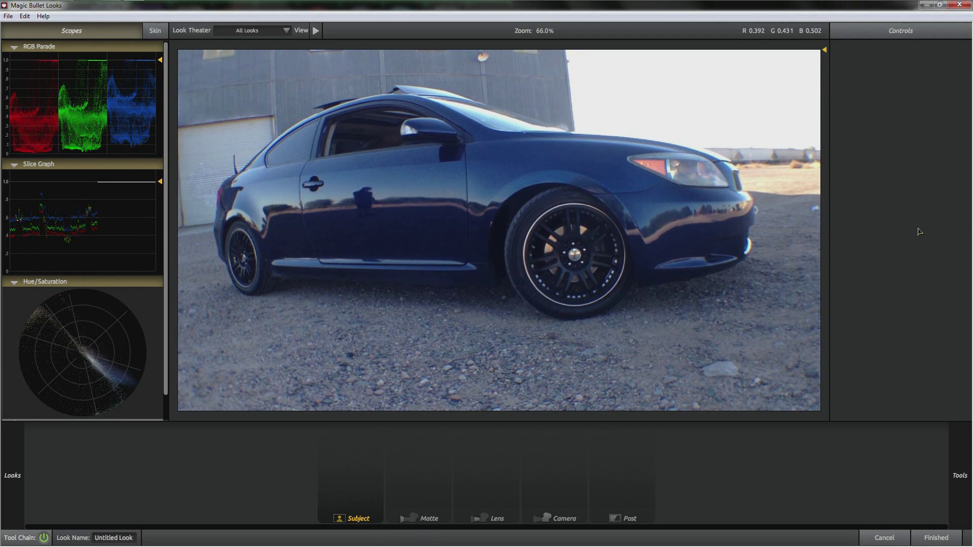
Step: Hide the scopes and examine the tools available for the Subject stage
{"action": "left_click", "coordinate": [100, 32]}
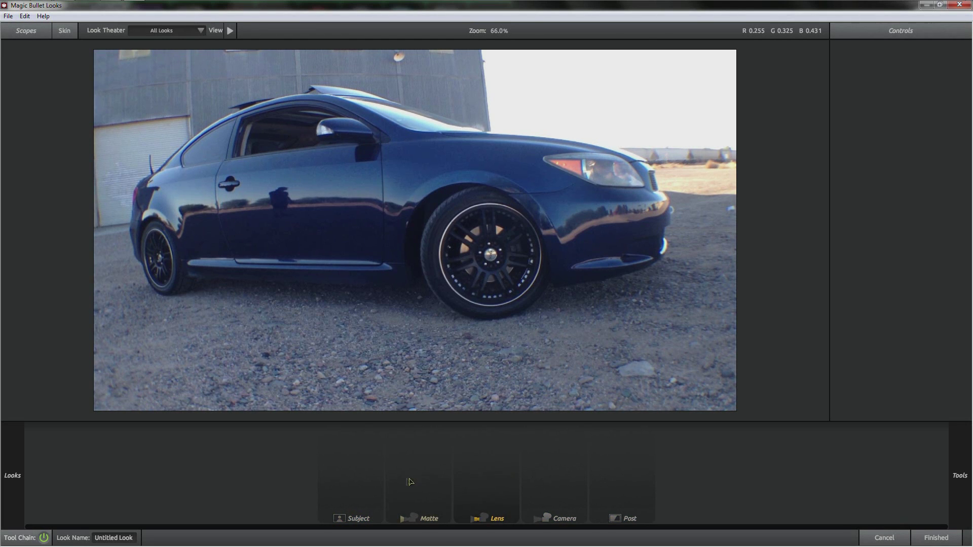
{"action": "left_click", "coordinate": [365, 478]}
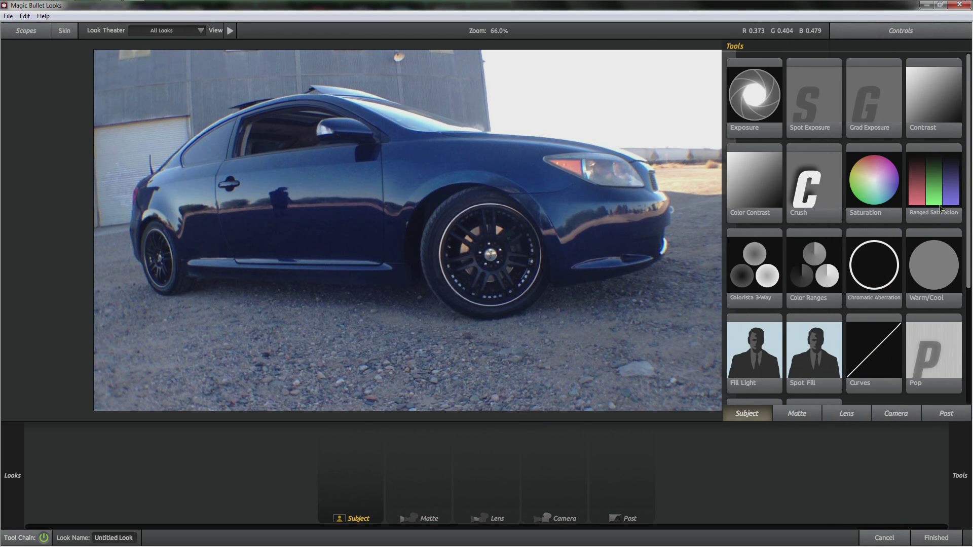
{"action": "scroll", "coordinate": [967, 167], "scroll_direction": "down", "scroll_amount": 5}
{"action": "scroll", "coordinate": [968, 166], "scroll_direction": "up", "scroll_amount": 5}
{"action": "mouse_move", "coordinate": [968, 158]}
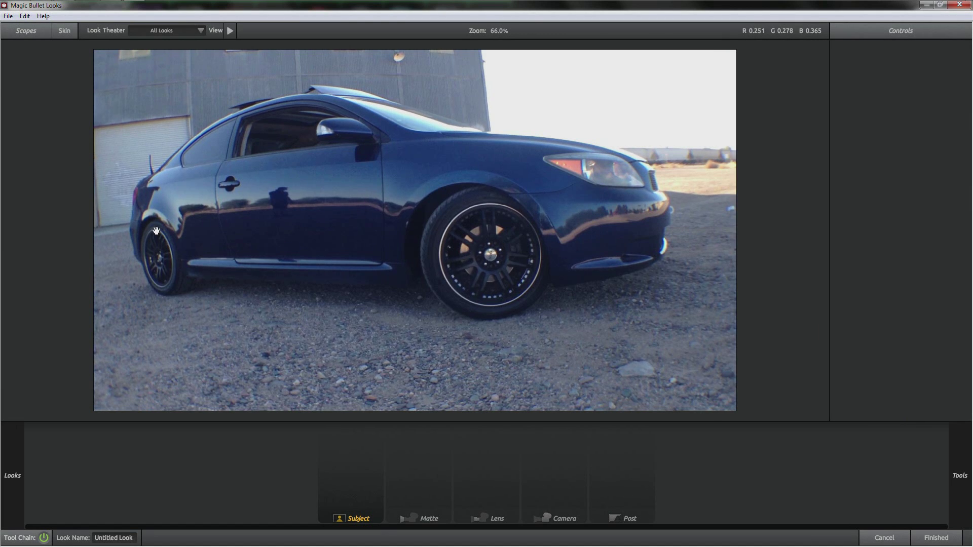
Step: Try the Blockbuster look from the Cinematic presets on the footage
{"action": "mouse_move", "coordinate": [2, 239]}
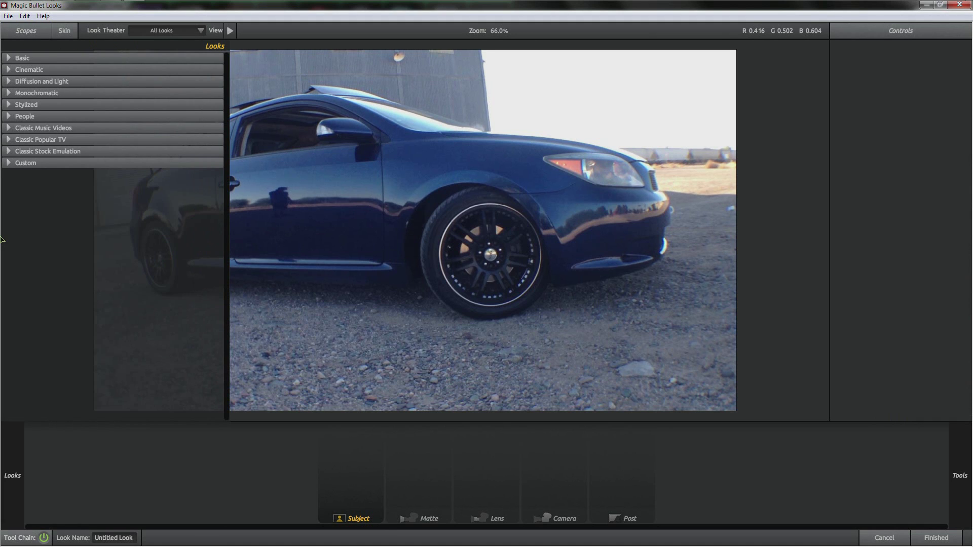
{"action": "left_click", "coordinate": [10, 71]}
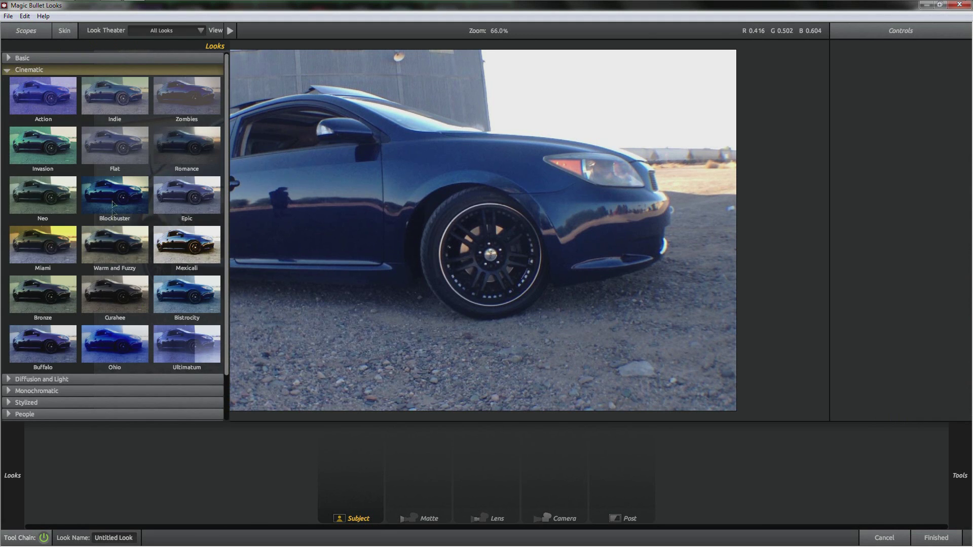
{"action": "left_click", "coordinate": [114, 197]}
Step: Try the Romance and Zombies looks from the Cinematic presets on the footage
{"action": "mouse_move", "coordinate": [2, 168]}
{"action": "left_click_drag", "start_coordinate": [226, 150], "coordinate": [230, 188]}
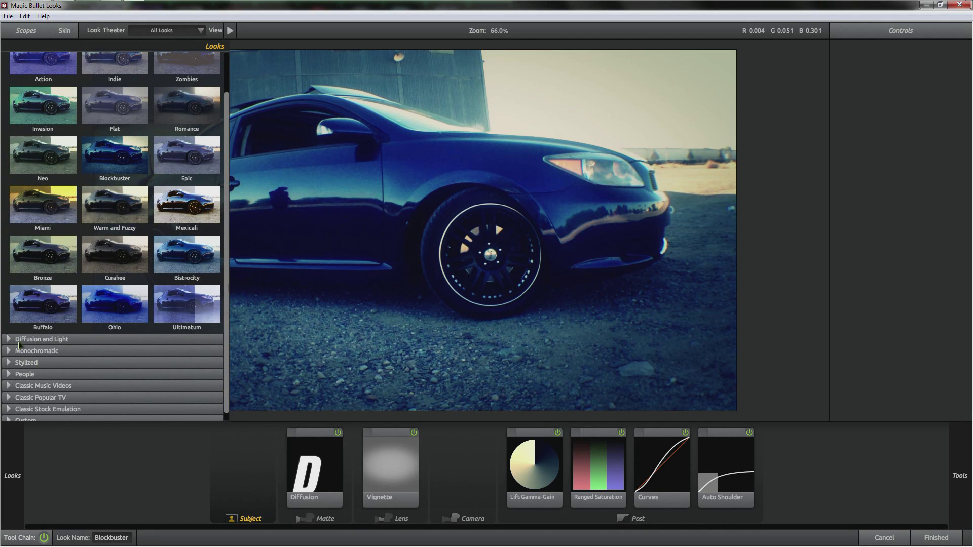
{"action": "left_click", "coordinate": [216, 103]}
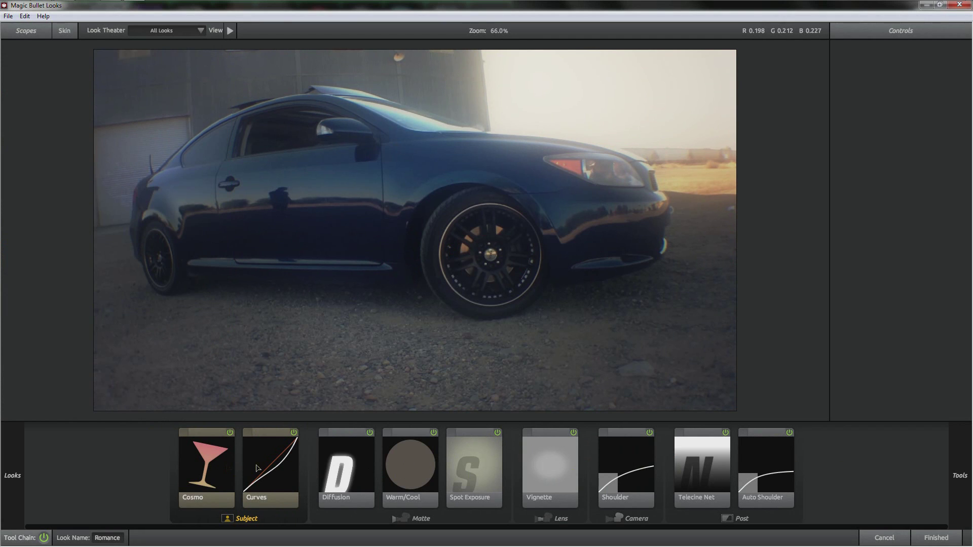
{"action": "mouse_move", "coordinate": [13, 475]}
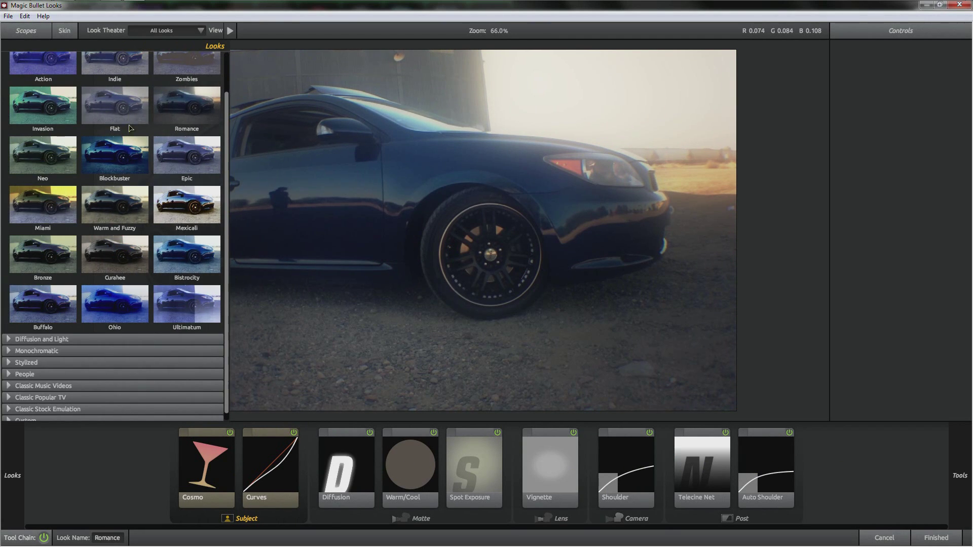
{"action": "scroll", "coordinate": [130, 127], "scroll_direction": "up", "scroll_amount": 2}
{"action": "left_click", "coordinate": [179, 106]}
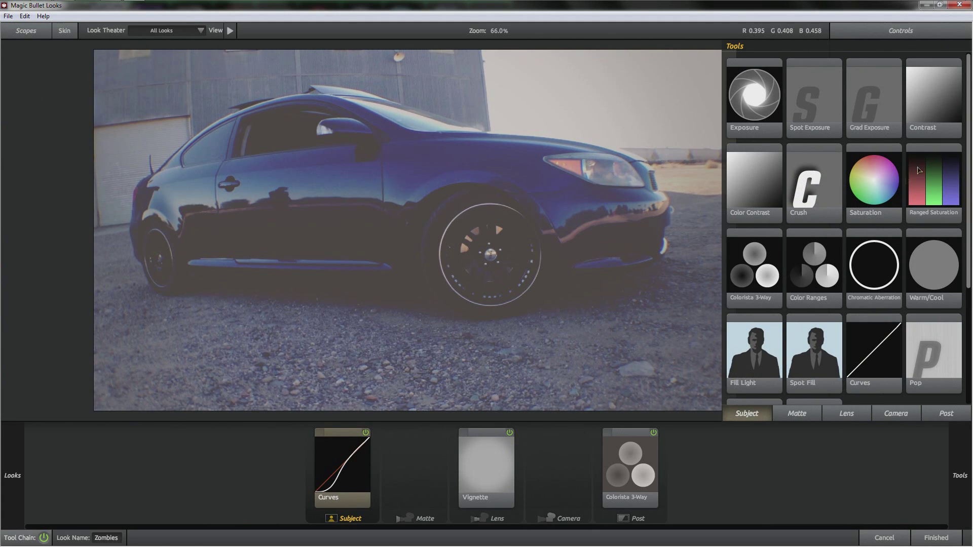
Step: Apply the Cinematic preset Blockbuster to the footage and inspect the graded image
{"action": "mouse_move", "coordinate": [4, 215]}
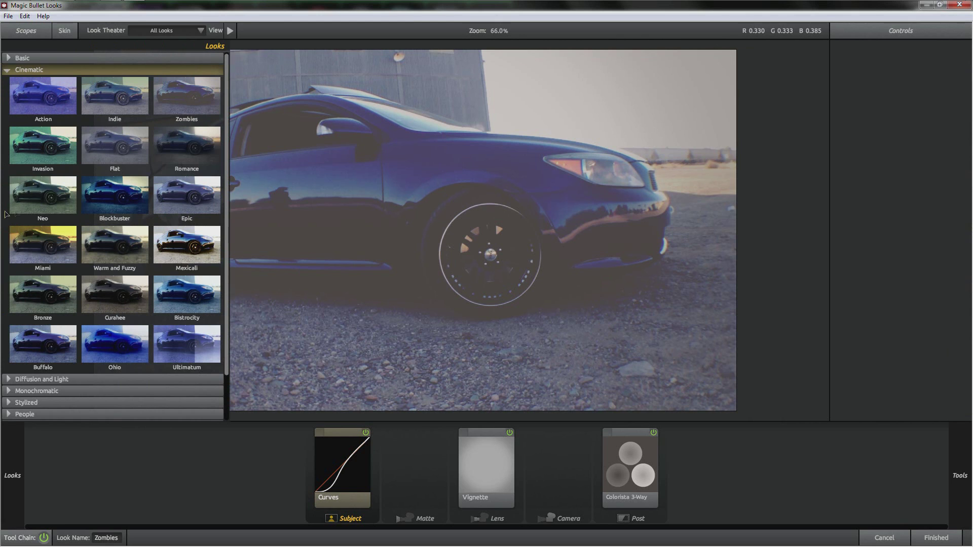
{"action": "left_click", "coordinate": [125, 203]}
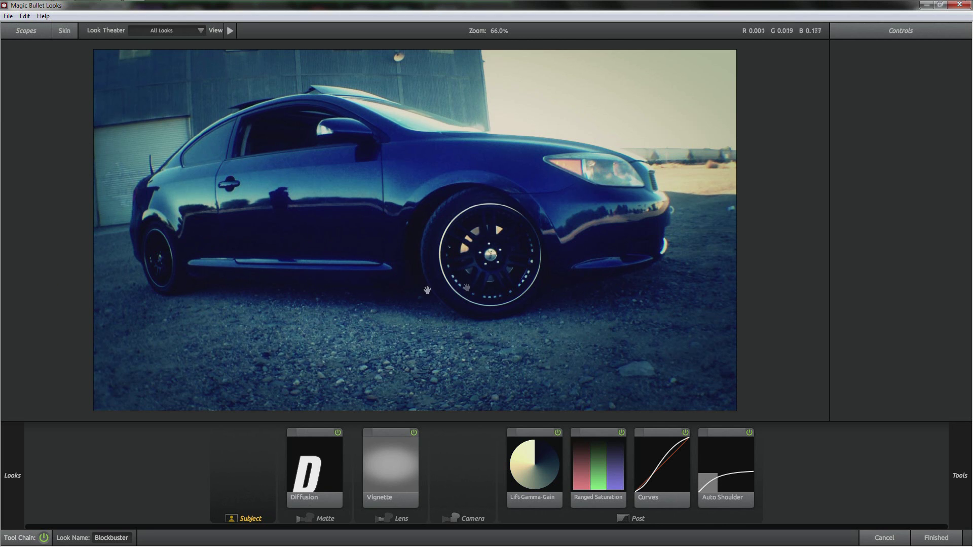
{"action": "scroll", "coordinate": [532, 263], "scroll_direction": "up", "scroll_amount": 2}
{"action": "scroll", "coordinate": [431, 246], "scroll_direction": "down", "scroll_amount": 2}
Step: Accept the look, return to After Effects and preview the graded tC Stance composition at 0:00:05:23
{"action": "left_click", "coordinate": [935, 538]}
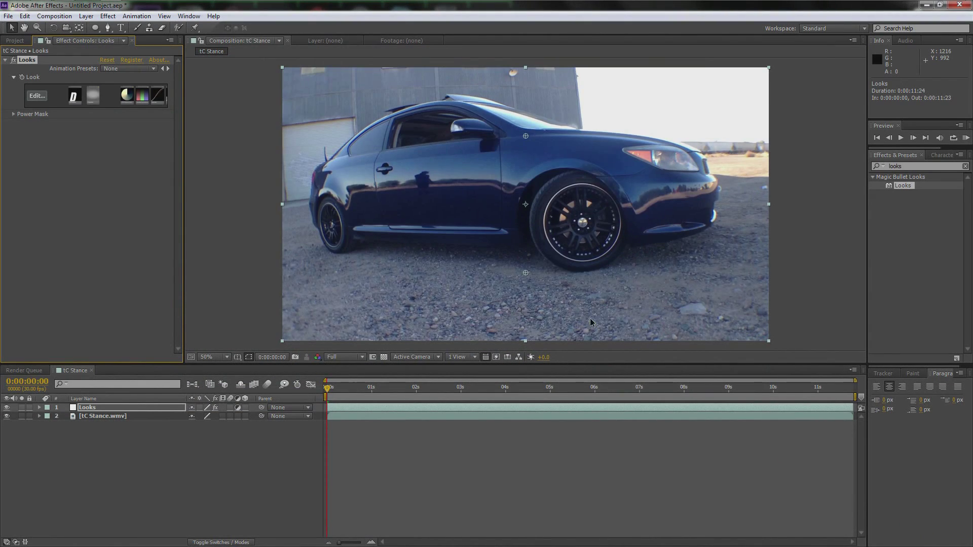
{"action": "left_click_drag", "start_coordinate": [404, 390], "coordinate": [586, 389]}
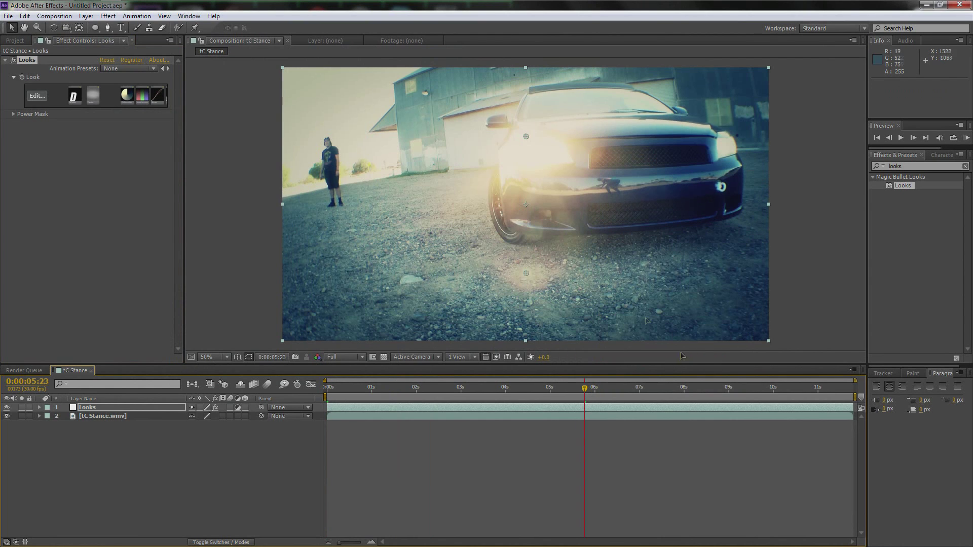
Step: Move to 0:00:08:16, reopen the look editor and try the Cinematic preset Miami on the front view of the car
{"action": "left_click", "coordinate": [709, 391]}
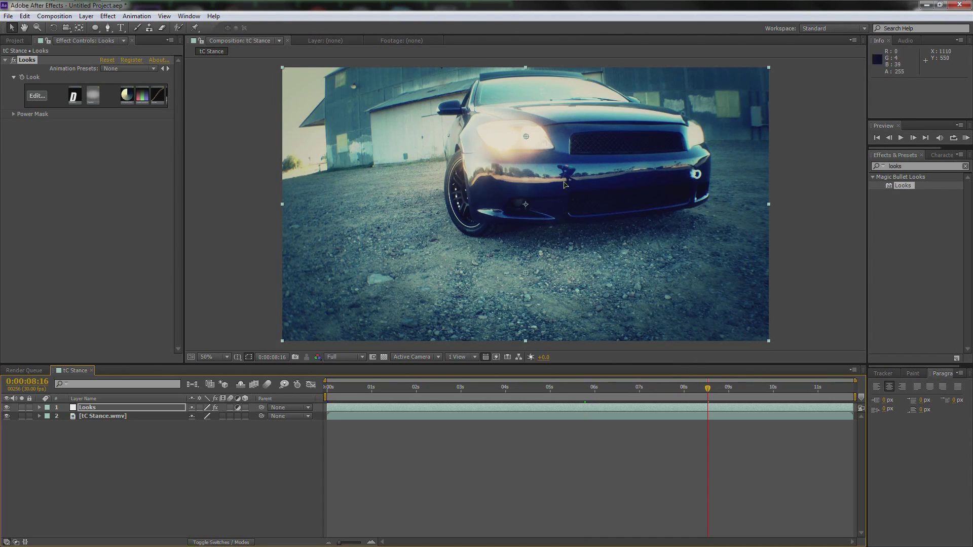
{"action": "left_click", "coordinate": [35, 96]}
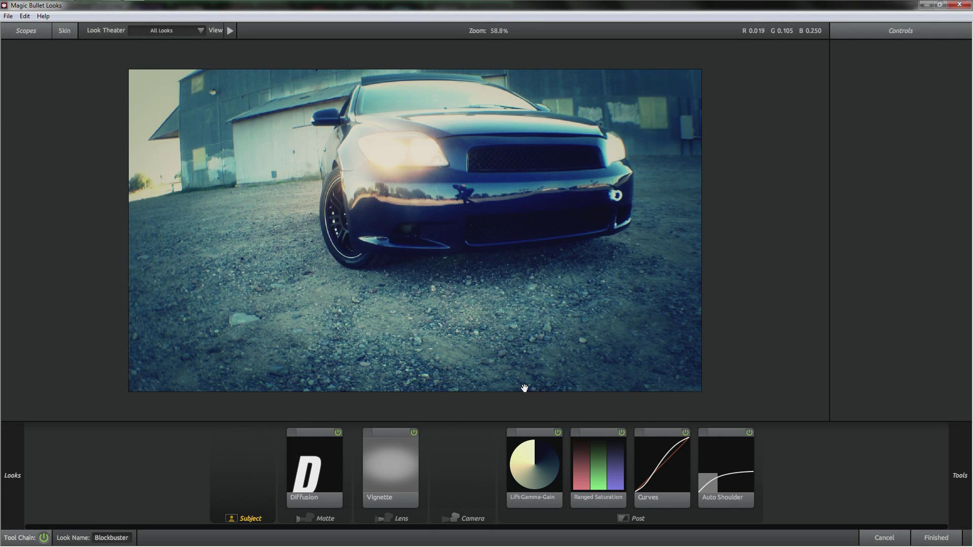
{"action": "mouse_move", "coordinate": [13, 475]}
{"action": "scroll", "coordinate": [223, 103], "scroll_direction": "down", "scroll_amount": 2}
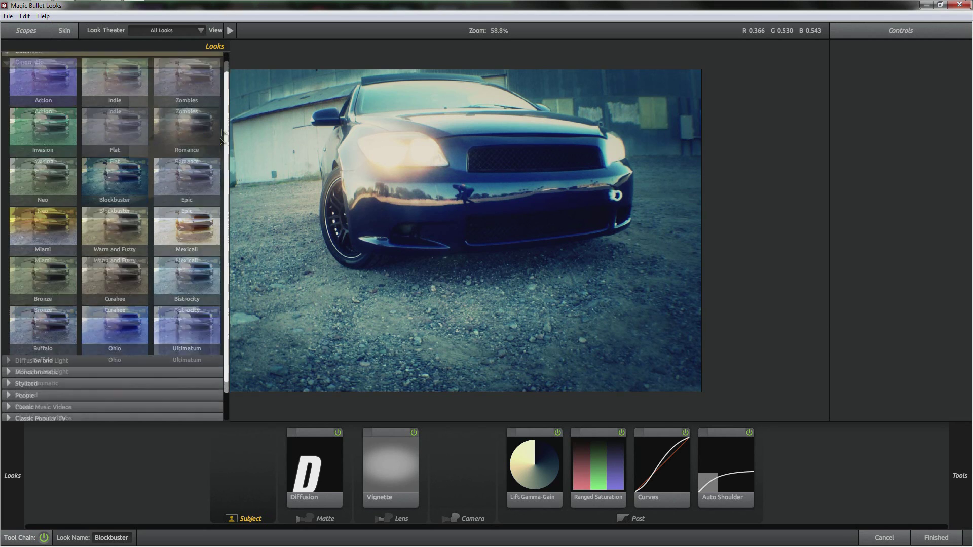
{"action": "left_click", "coordinate": [174, 212]}
{"action": "left_click", "coordinate": [60, 201]}
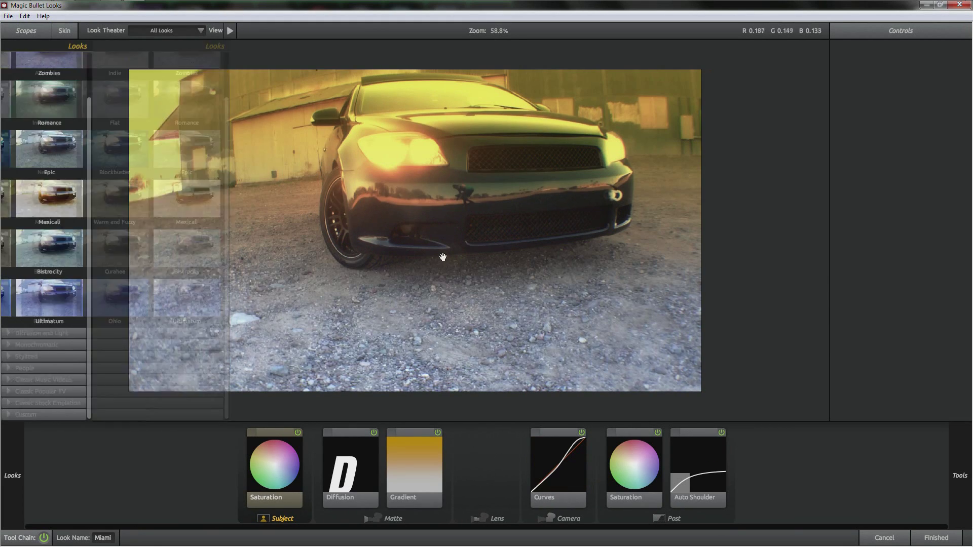
Step: Try the Auto Art and Graphic Novel looks from the Monochromatic presets
{"action": "mouse_move", "coordinate": [1, 241]}
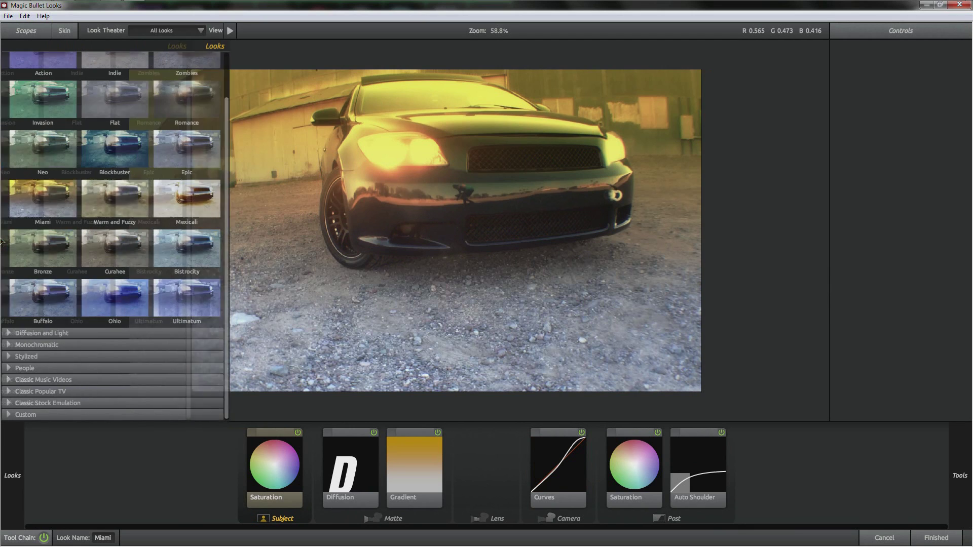
{"action": "left_click", "coordinate": [8, 344]}
{"action": "scroll", "coordinate": [112, 325], "scroll_direction": "down", "scroll_amount": 1}
{"action": "left_click", "coordinate": [186, 319]}
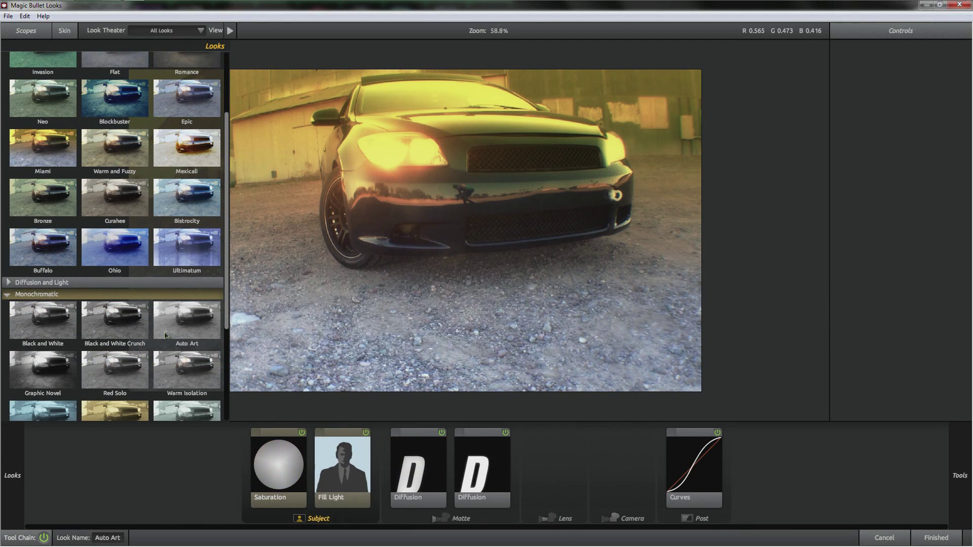
{"action": "left_click", "coordinate": [44, 360]}
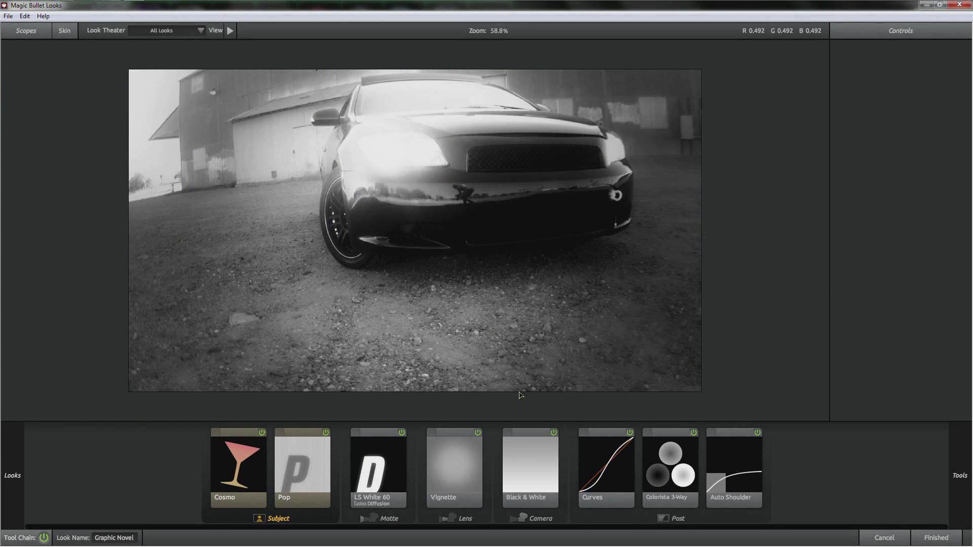
Step: Apply the Cinematic preset Miami and extend its gradient's lower end below the frame to X2 +0.2%, Y2 +69.5%
{"action": "mouse_move", "coordinate": [11, 226]}
{"action": "scroll", "coordinate": [76, 218], "scroll_direction": "up", "scroll_amount": 2}
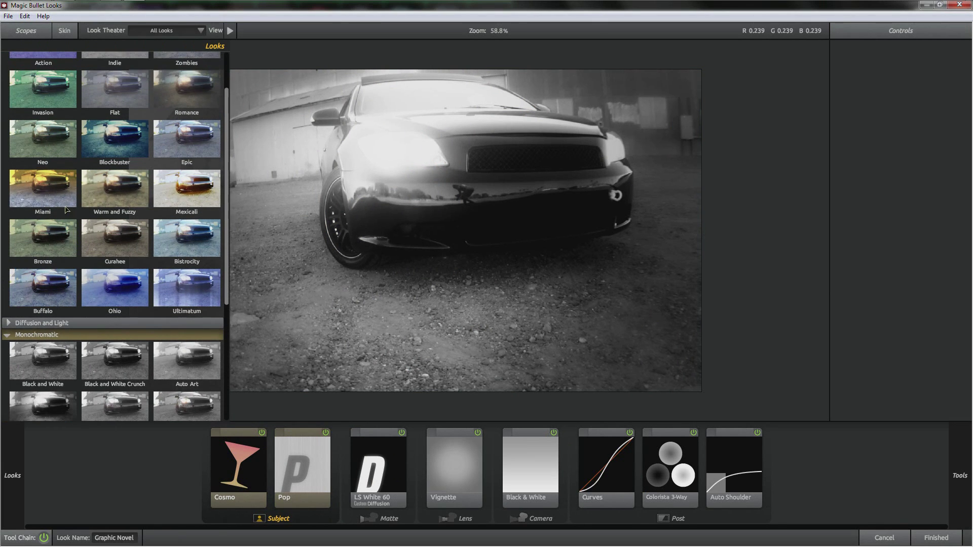
{"action": "left_click", "coordinate": [43, 200]}
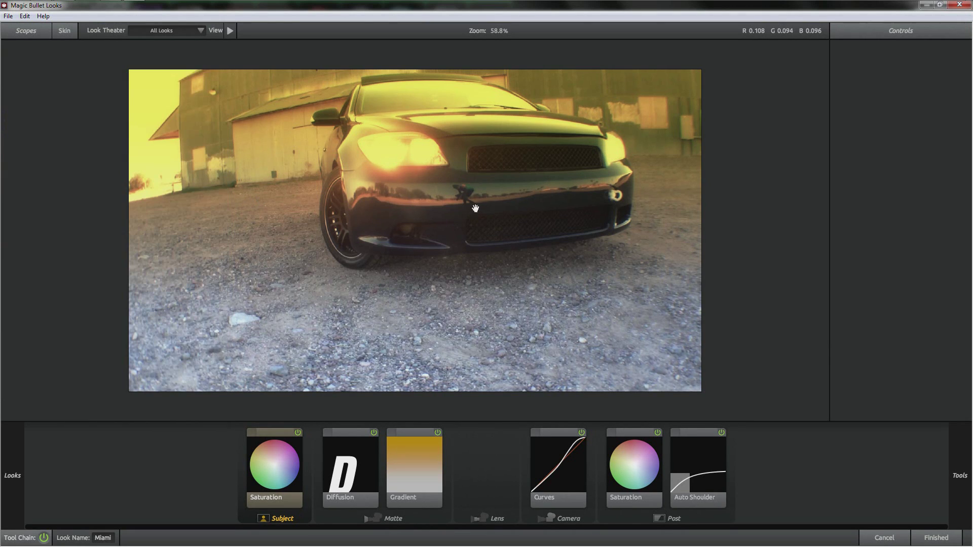
{"action": "left_click", "coordinate": [419, 472]}
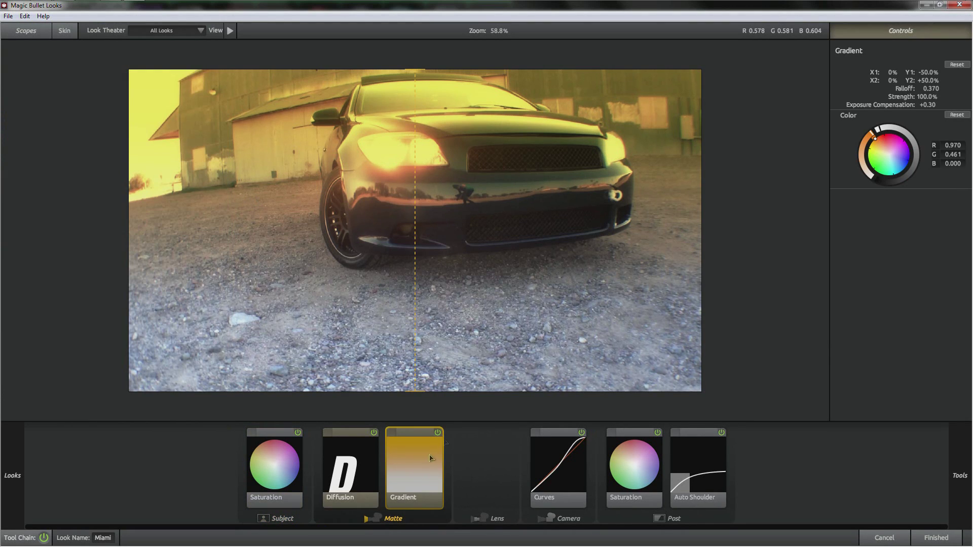
{"action": "scroll", "coordinate": [470, 291], "scroll_direction": "down", "scroll_amount": 2}
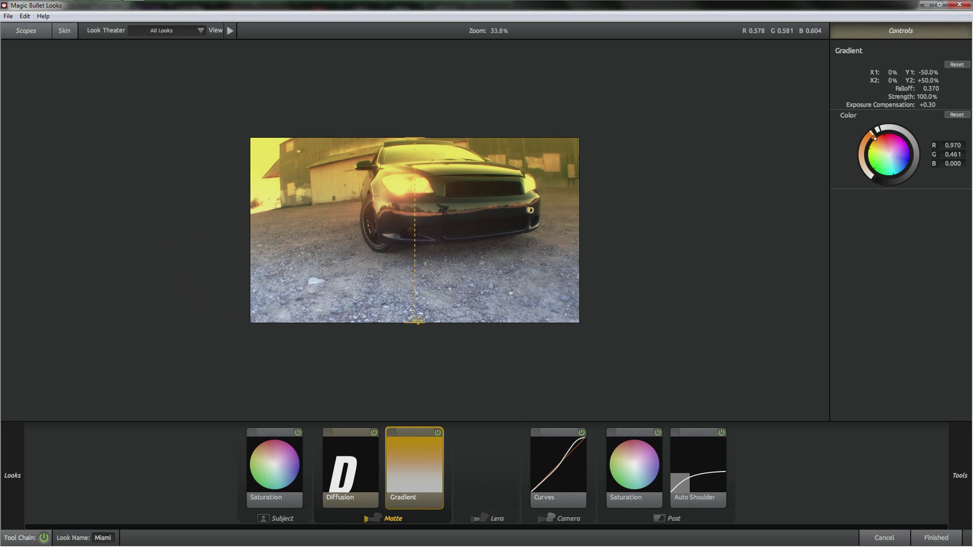
{"action": "left_click_drag", "start_coordinate": [416, 323], "coordinate": [415, 358]}
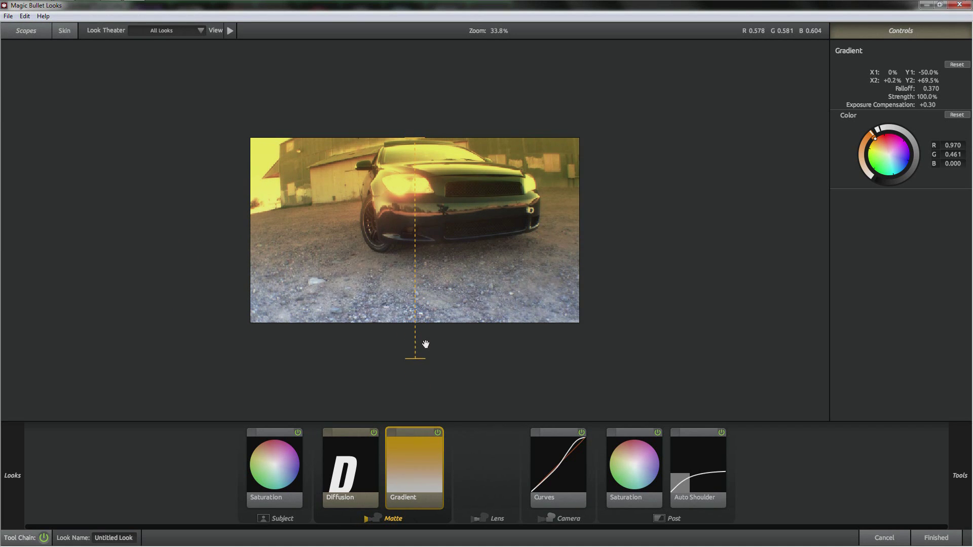
Step: Set the Diffusion size to 7.15% and view the subject Saturation settings
{"action": "left_click", "coordinate": [363, 480]}
{"action": "left_click_drag", "start_coordinate": [943, 73], "coordinate": [943, 73]}
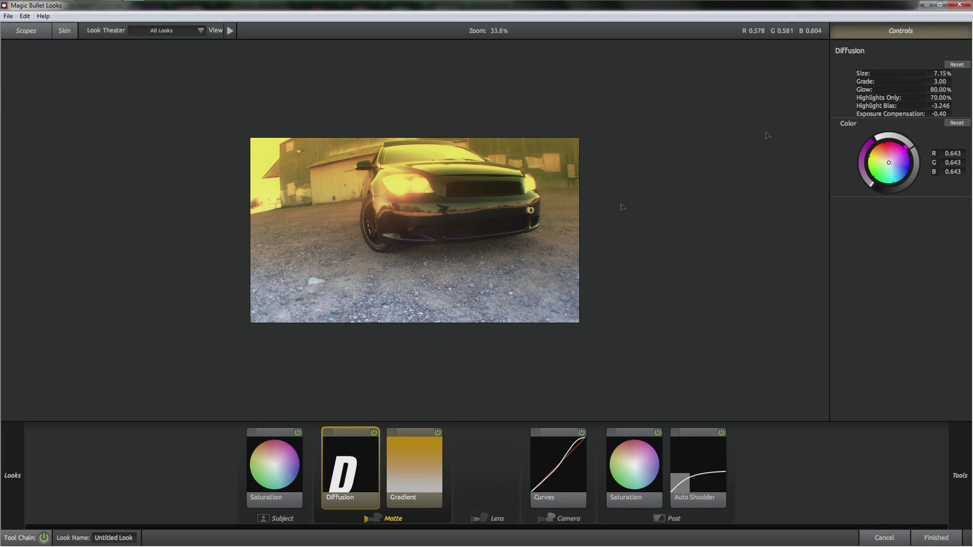
{"action": "left_click", "coordinate": [274, 476]}
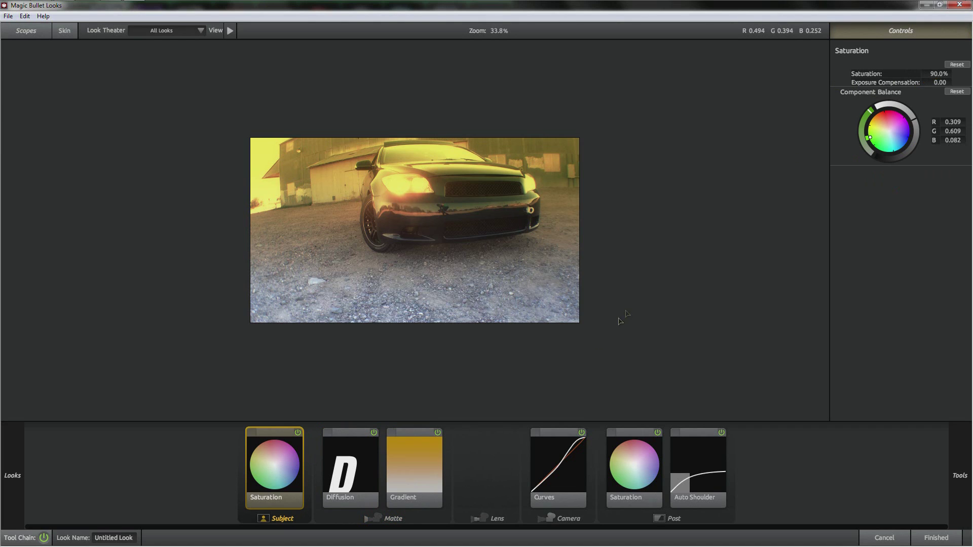
Step: Shape the RGB curve of the camera Curves tool into a stronger S with darker shadows and brighter highlights, then accept the look
{"action": "left_click", "coordinate": [545, 479]}
{"action": "left_click_drag", "start_coordinate": [869, 153], "coordinate": [869, 163]}
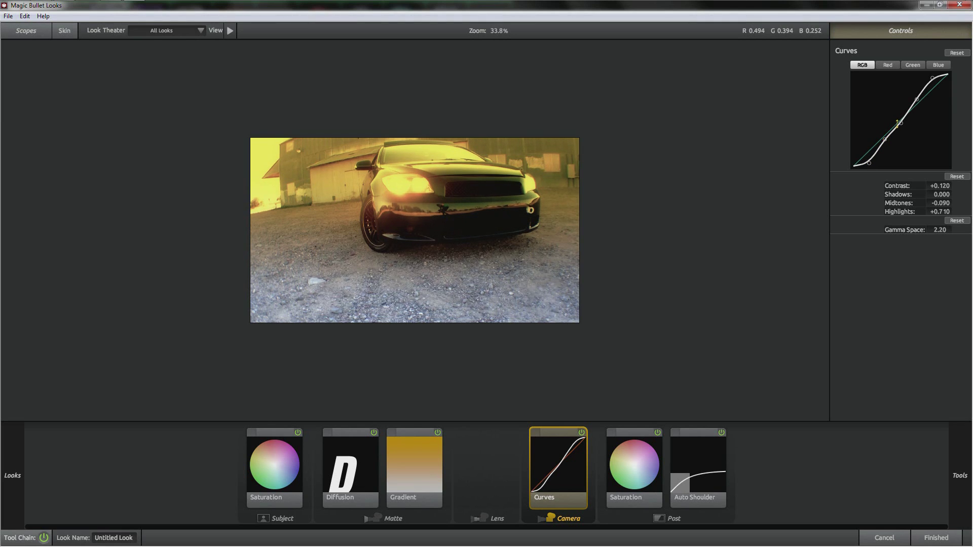
{"action": "left_click_drag", "start_coordinate": [887, 138], "coordinate": [885, 145]}
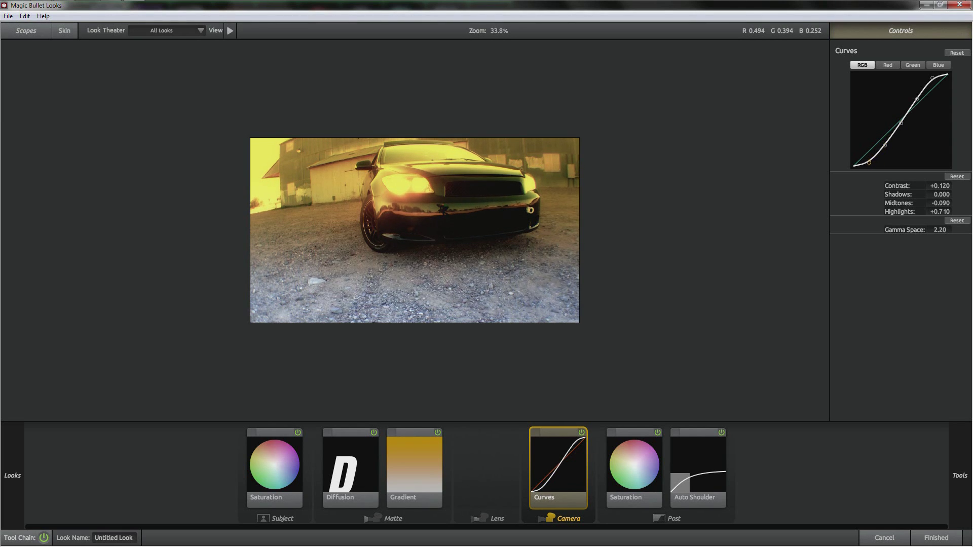
{"action": "left_click_drag", "start_coordinate": [917, 100], "coordinate": [916, 96]}
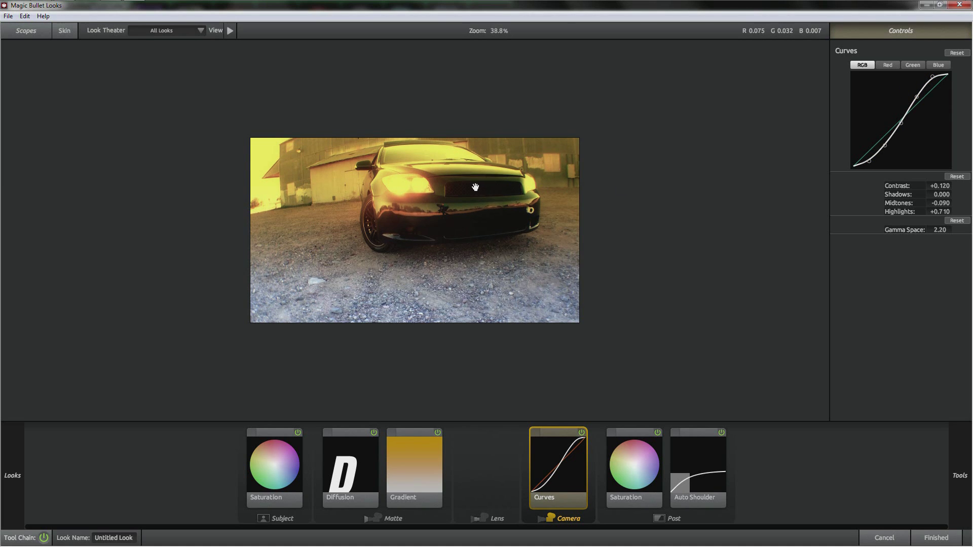
{"action": "scroll", "coordinate": [473, 189], "scroll_direction": "up", "scroll_amount": 2}
{"action": "scroll", "coordinate": [473, 189], "scroll_direction": "up", "scroll_amount": 1}
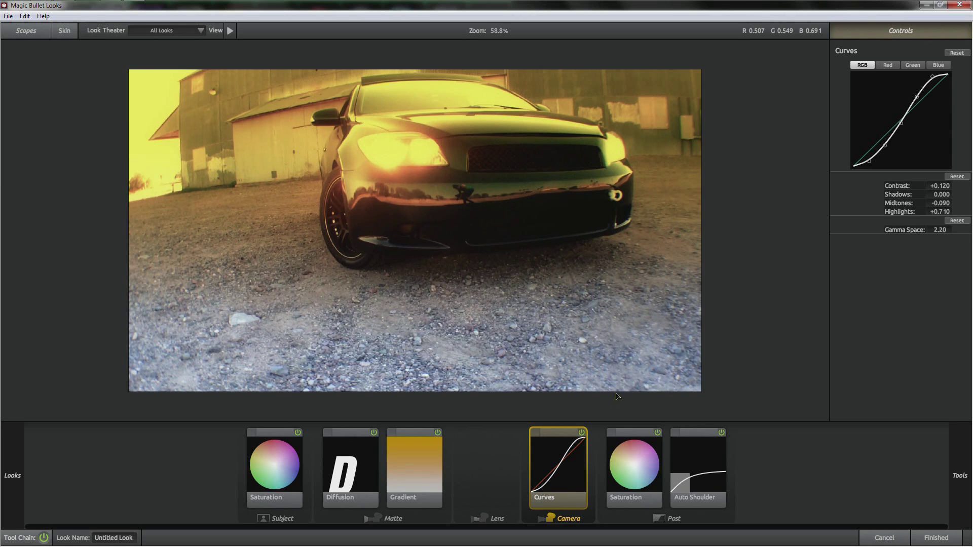
{"action": "left_click", "coordinate": [675, 478]}
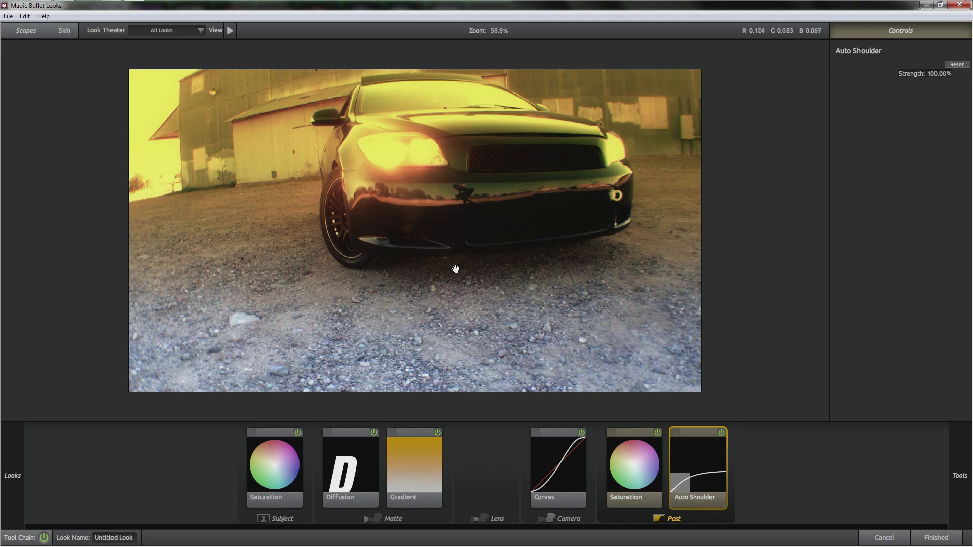
{"action": "left_click", "coordinate": [936, 538]}
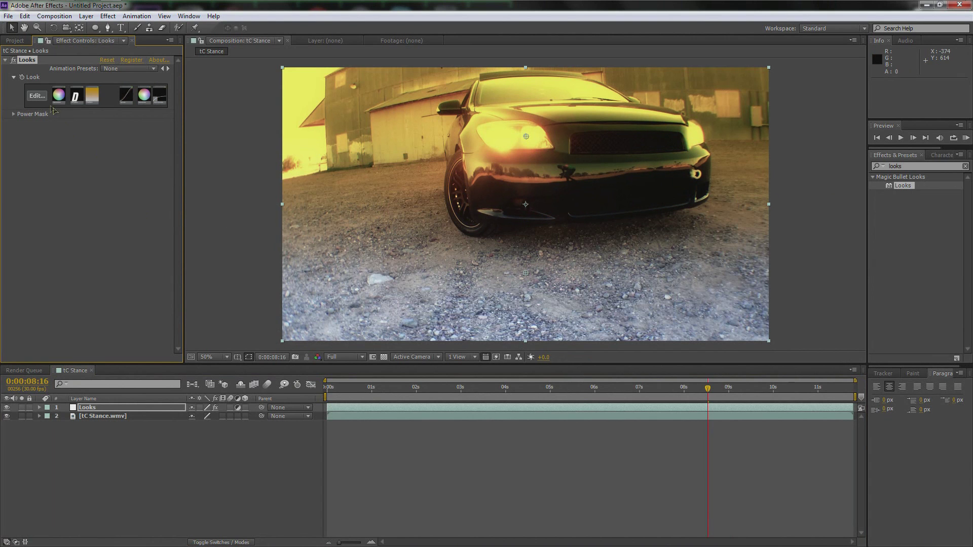
Step: Reopen the look editor and apply the Cinematic preset Blockbuster to the footage
{"action": "left_click", "coordinate": [41, 98]}
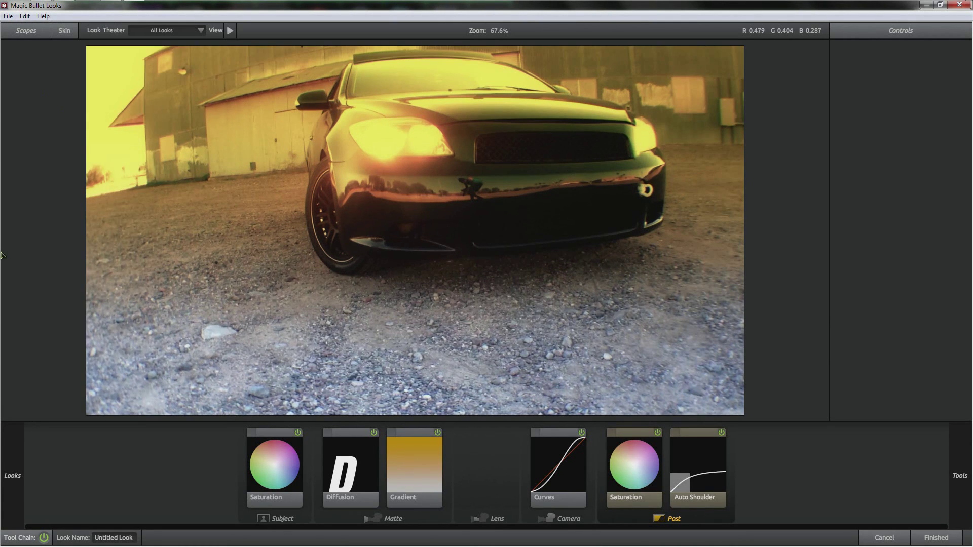
{"action": "mouse_move", "coordinate": [16, 203]}
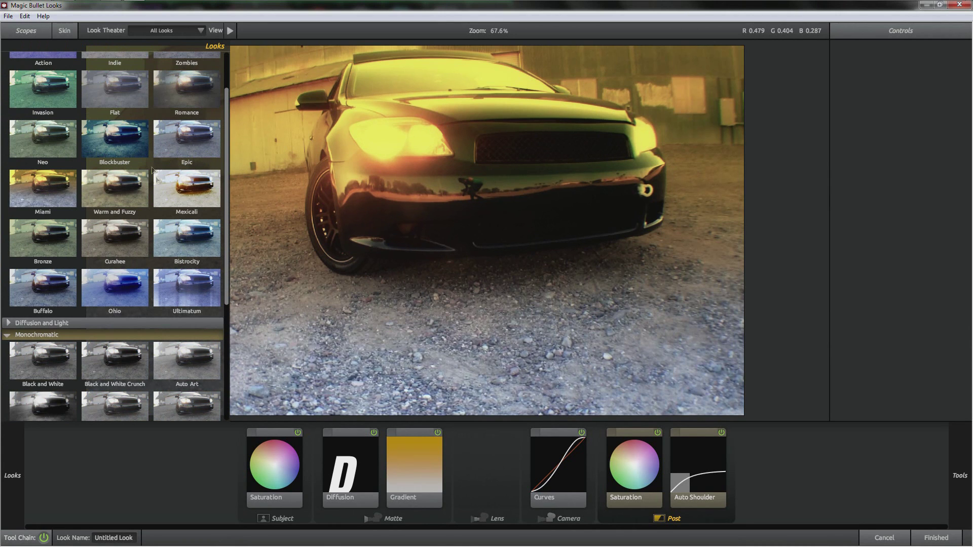
{"action": "left_click", "coordinate": [119, 144]}
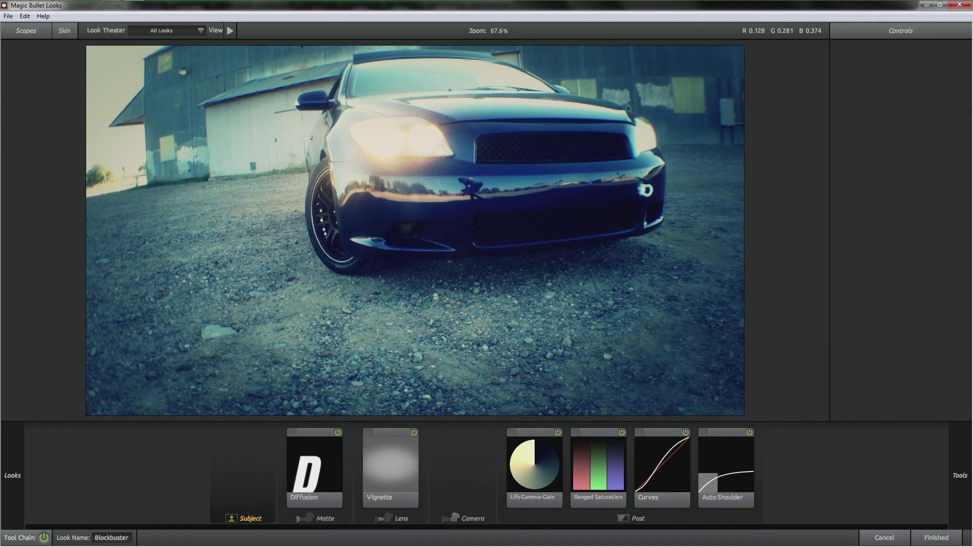
Step: Add Colorista 3-Way to the Subject stage and warm it: highlights 1.047/1.013/0.940, midtones 1.034/0.999/0.966, shadows 1.000/0.920/0.894
{"action": "mouse_move", "coordinate": [963, 110]}
{"action": "left_click_drag", "start_coordinate": [760, 267], "coordinate": [243, 469]}
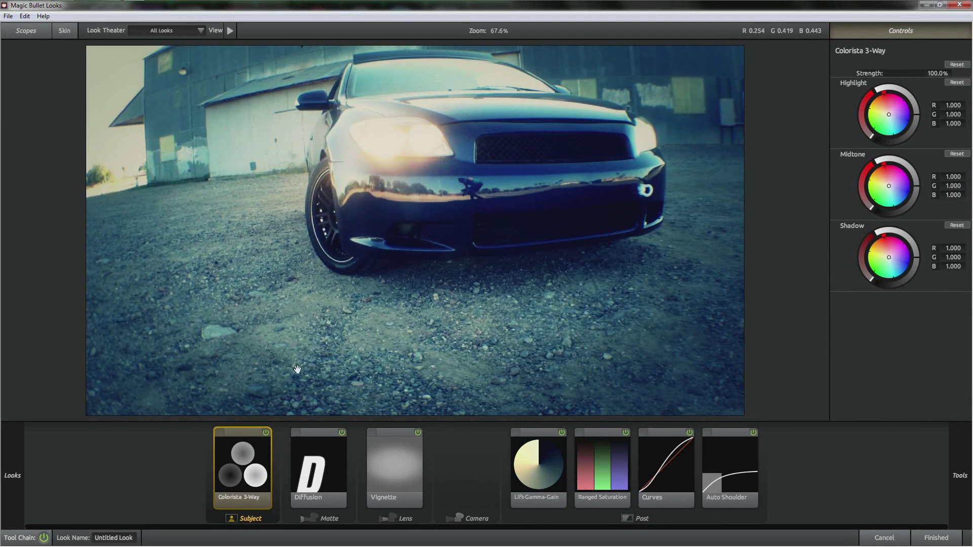
{"action": "left_click_drag", "start_coordinate": [887, 114], "coordinate": [882, 111]}
{"action": "left_click_drag", "start_coordinate": [888, 185], "coordinate": [884, 182]}
{"action": "left_click_drag", "start_coordinate": [895, 253], "coordinate": [881, 246]}
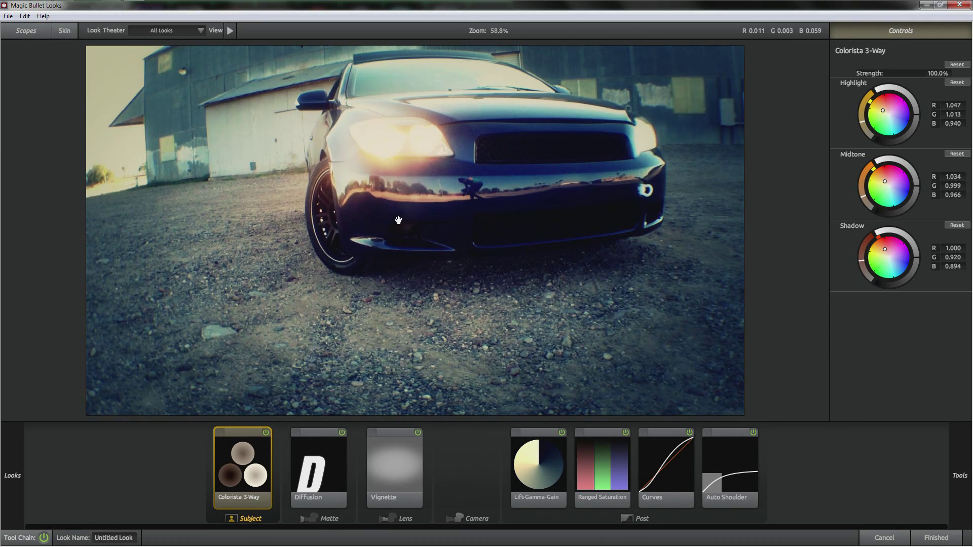
Step: Accept the warmed look and show the graded composition at 0:00:02:10
{"action": "scroll", "coordinate": [395, 223], "scroll_direction": "down", "scroll_amount": 1}
{"action": "left_click", "coordinate": [935, 537]}
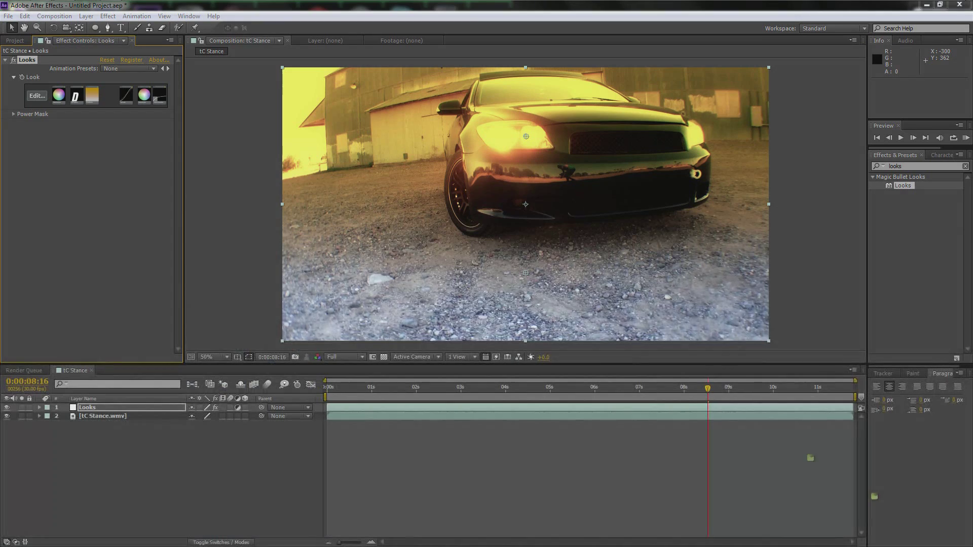
{"action": "left_click_drag", "start_coordinate": [480, 388], "coordinate": [431, 389]}
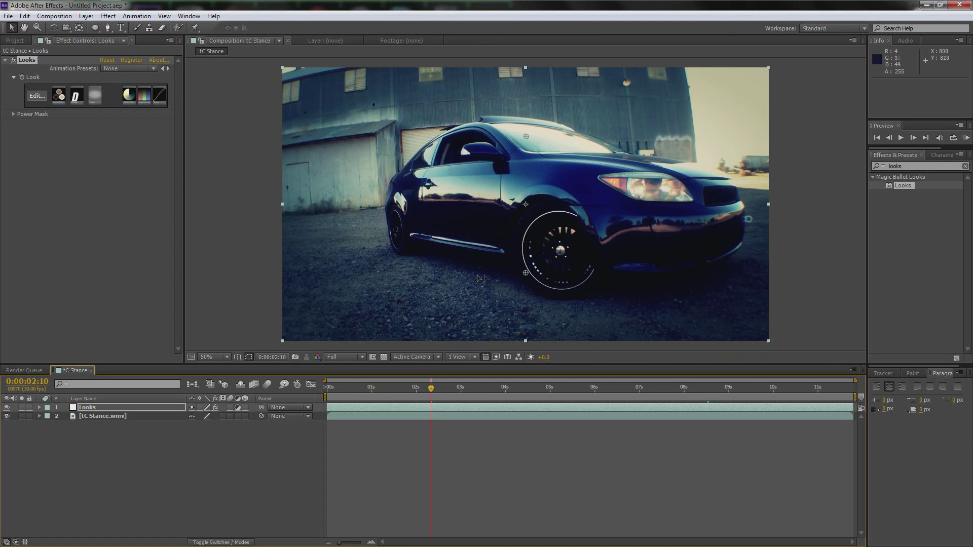
Step: Reopen the look for editing, set the Diffusion grade to 1.13 and raise its size and glow
{"action": "left_click", "coordinate": [42, 96]}
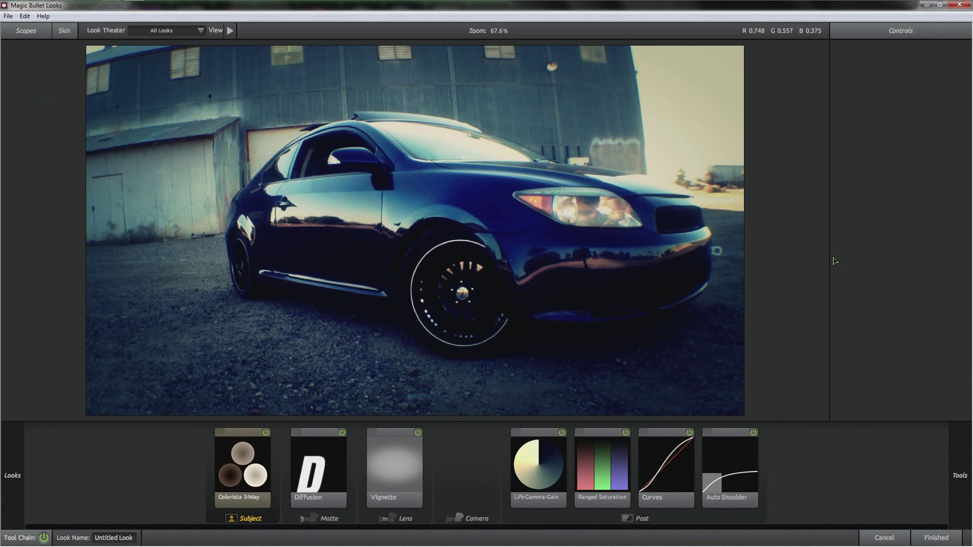
{"action": "scroll", "coordinate": [555, 254], "scroll_direction": "down", "scroll_amount": 1}
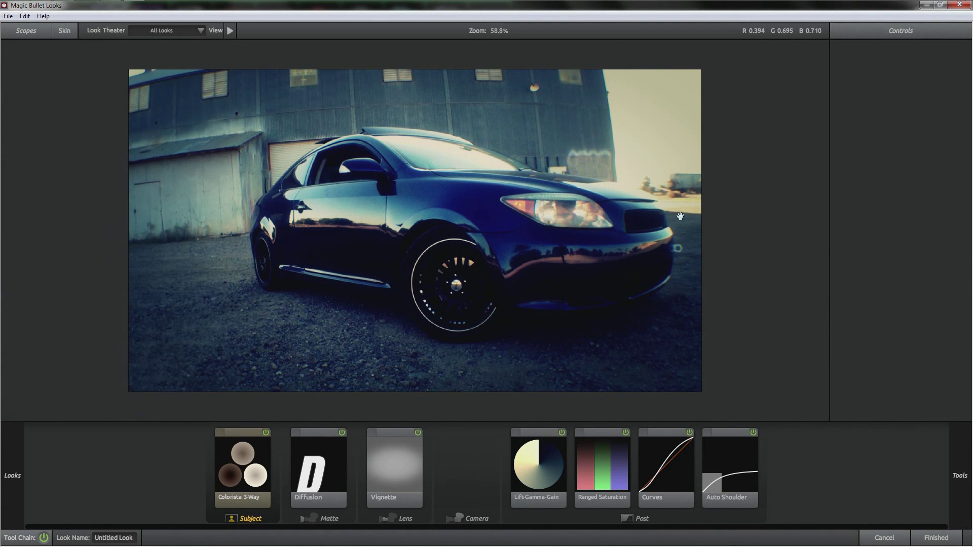
{"action": "left_click", "coordinate": [317, 480]}
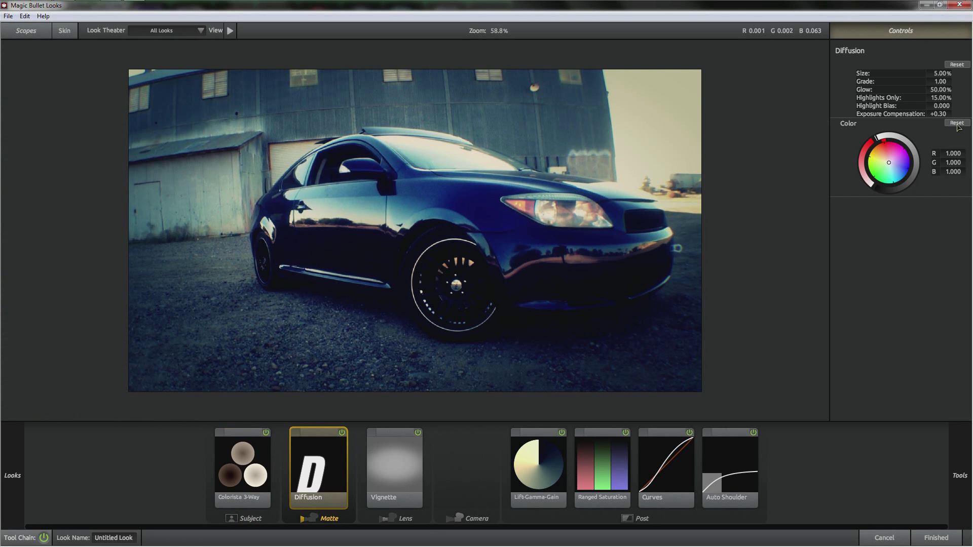
{"action": "left_click_drag", "start_coordinate": [943, 77], "coordinate": [948, 77]}
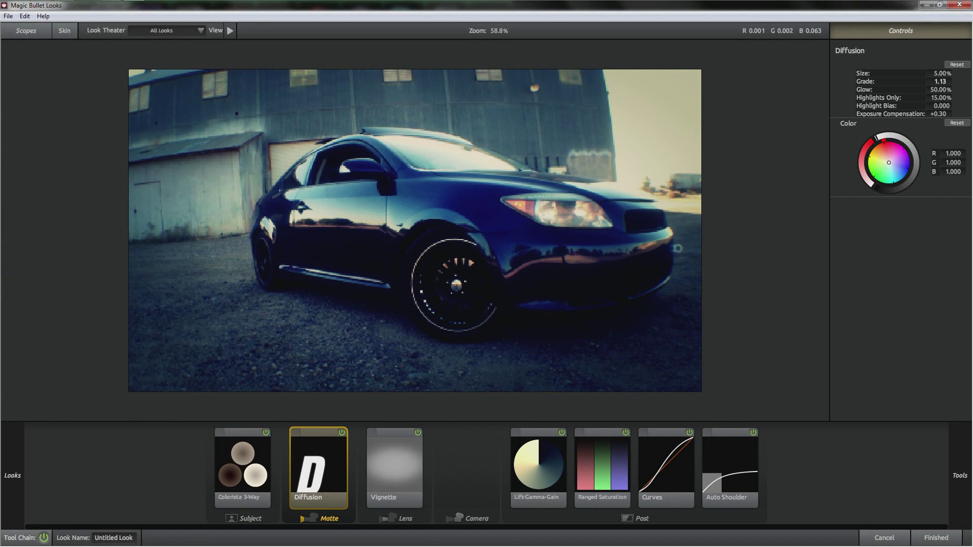
{"action": "left_click_drag", "start_coordinate": [942, 73], "coordinate": [955, 73]}
{"action": "left_click_drag", "start_coordinate": [938, 90], "coordinate": [948, 90]}
Step: Narrow the Vignette to aspect 1.369 and spread 0.999, center it at X +5.1%, Y -0.9%, and set exposure compensation to +0.30
{"action": "left_click", "coordinate": [398, 480]}
{"action": "scroll", "coordinate": [476, 259], "scroll_direction": "down", "scroll_amount": 2}
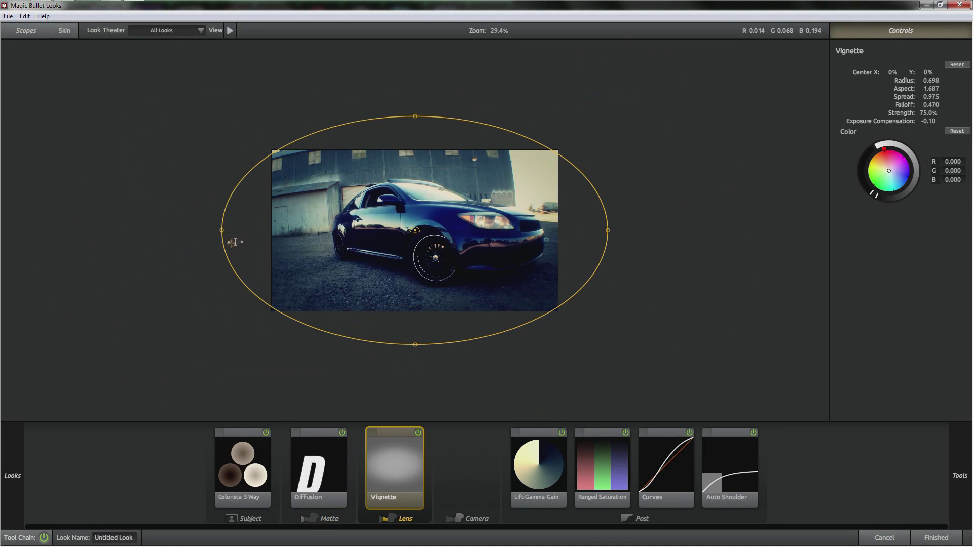
{"action": "left_click_drag", "start_coordinate": [221, 230], "coordinate": [258, 231]}
{"action": "left_click_drag", "start_coordinate": [417, 231], "coordinate": [443, 234]}
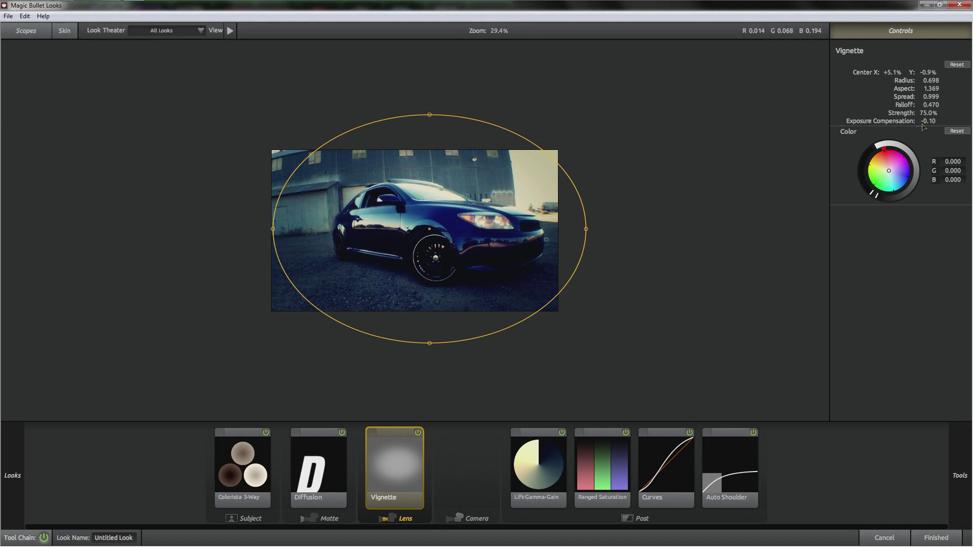
{"action": "left_click_drag", "start_coordinate": [928, 121], "coordinate": [928, 121]}
{"action": "scroll", "coordinate": [475, 222], "scroll_direction": "up", "scroll_amount": 3}
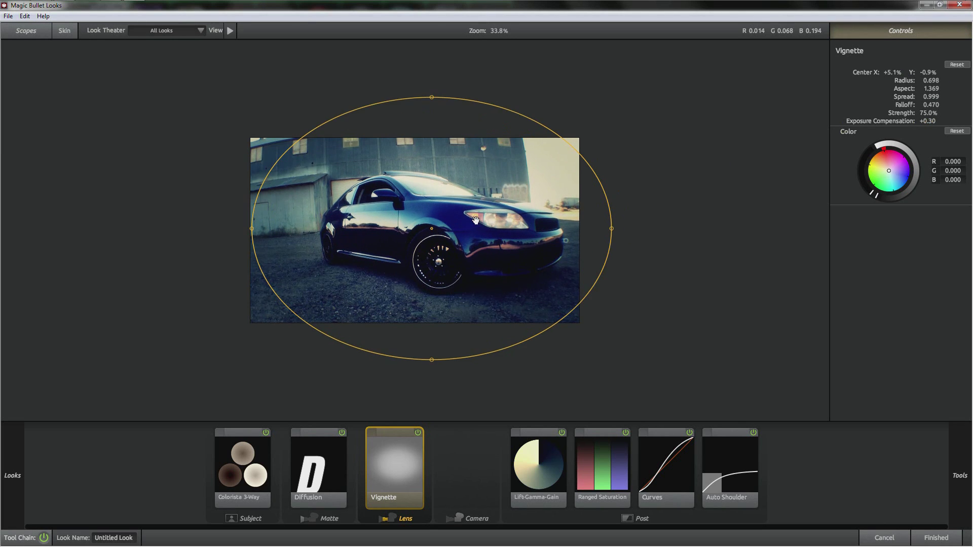
Step: Set the Lift-Gamma-Gain tool's gamma space to 3.32
{"action": "left_click", "coordinate": [532, 488]}
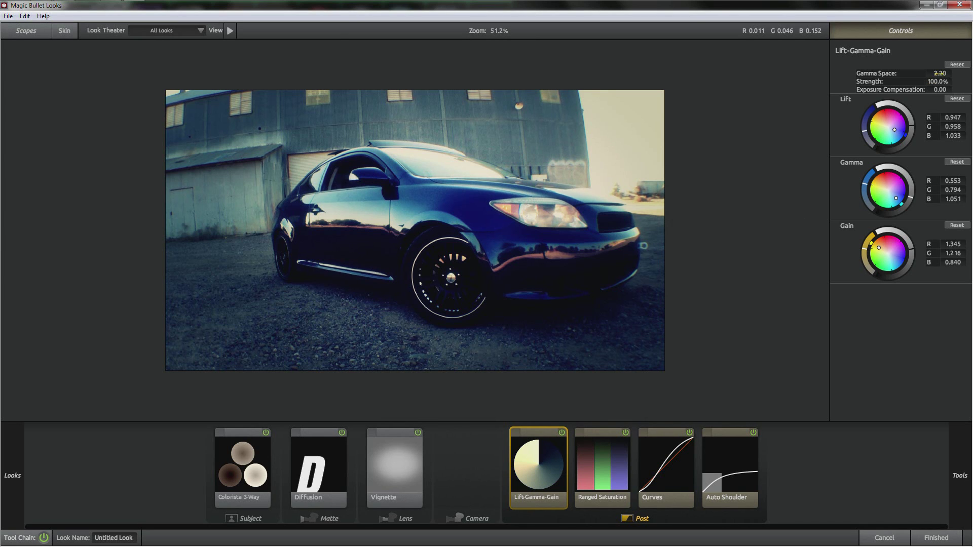
{"action": "mouse_move", "coordinate": [940, 73]}
{"action": "left_mouse_down"}
{"action": "mouse_move", "coordinate": [960, 73]}
{"action": "mouse_move", "coordinate": [940, 73]}
{"action": "left_mouse_up"}
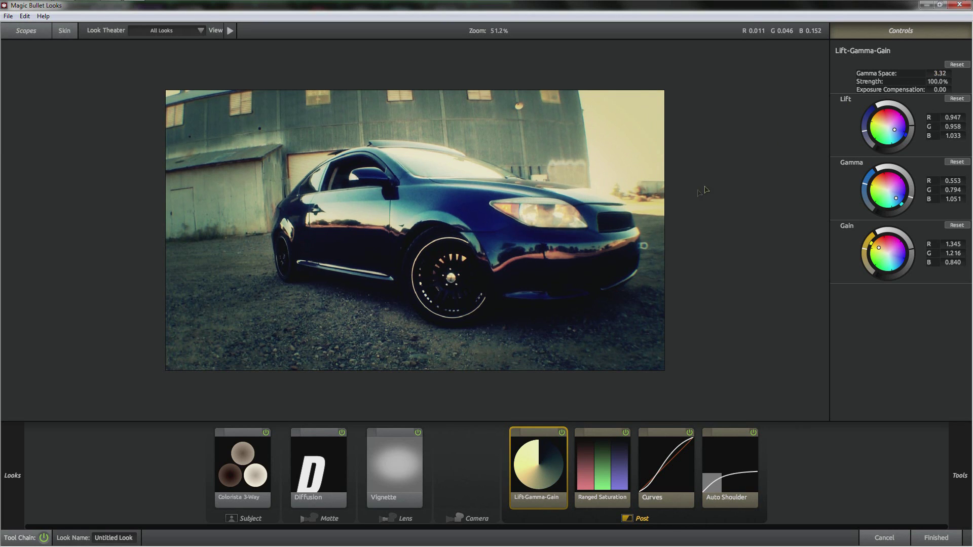
{"action": "scroll", "coordinate": [586, 359], "scroll_direction": "up", "scroll_amount": 1}
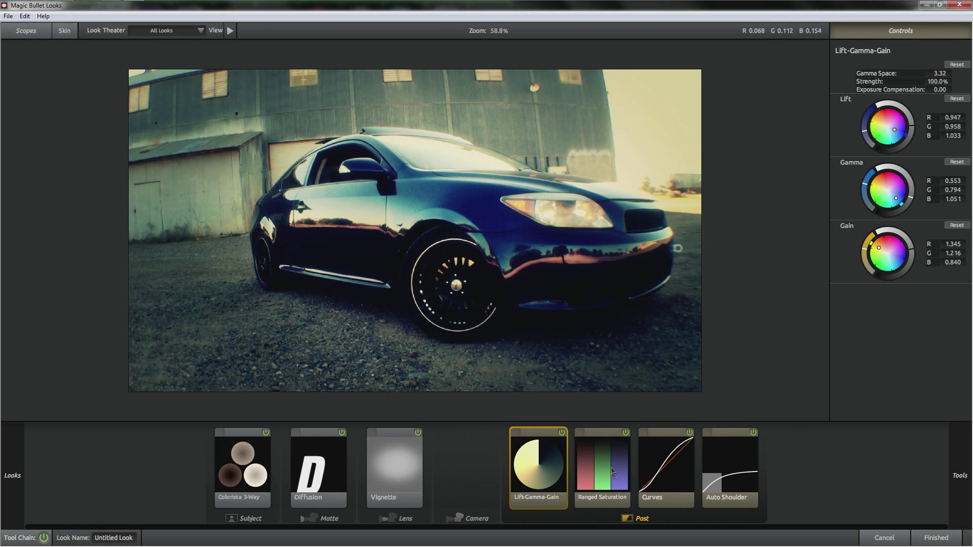
Step: Lower the two darkest points of the RGB curve in the Curves tool slightly to deepen the shadows
{"action": "left_click", "coordinate": [607, 478]}
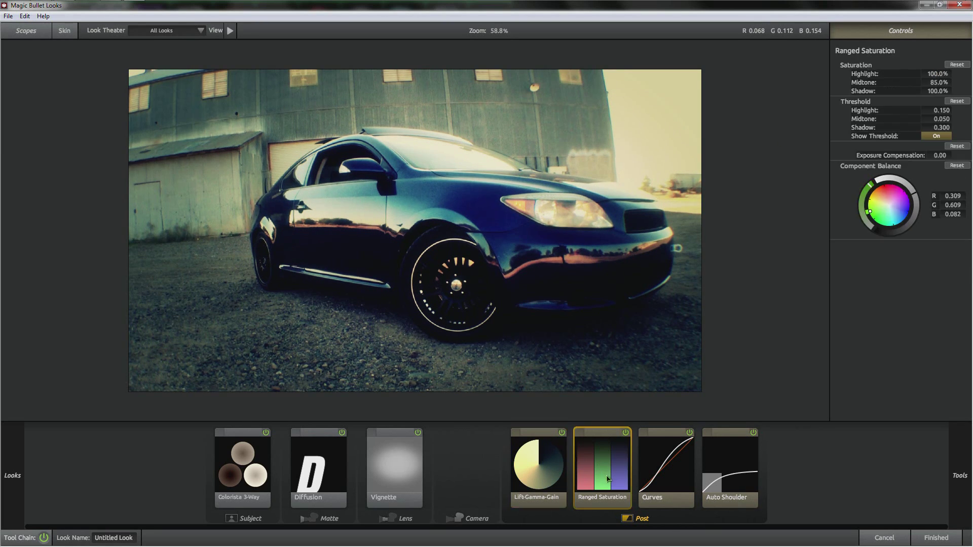
{"action": "left_click", "coordinate": [660, 481]}
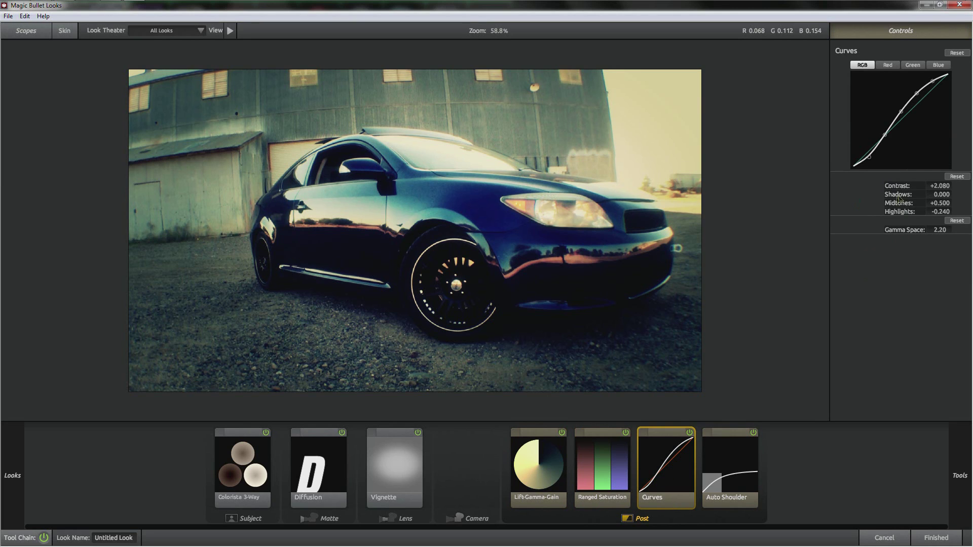
{"action": "left_click", "coordinate": [869, 157]}
{"action": "left_click_drag", "start_coordinate": [869, 158], "coordinate": [869, 159]}
{"action": "left_click_drag", "start_coordinate": [886, 135], "coordinate": [884, 138]}
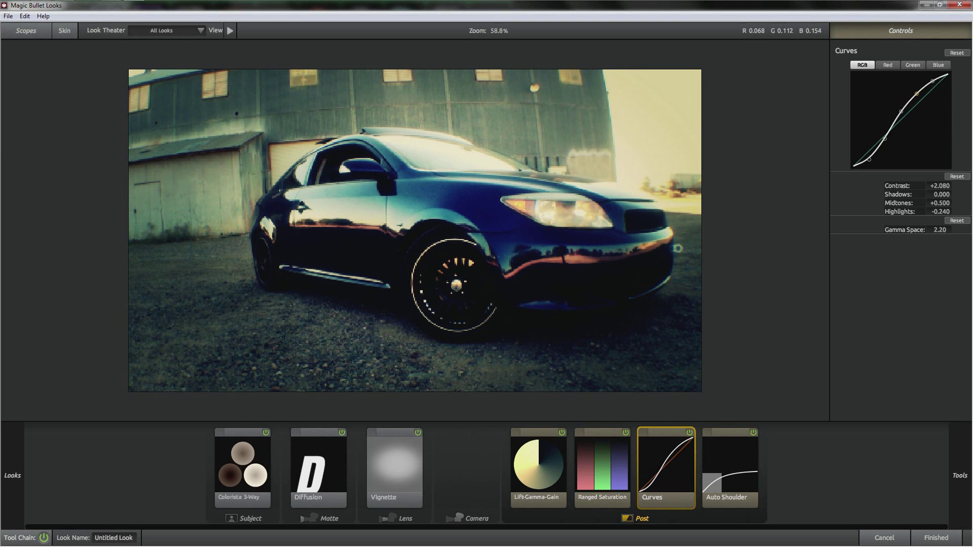
{"action": "scroll", "coordinate": [542, 225], "scroll_direction": "up", "scroll_amount": 1}
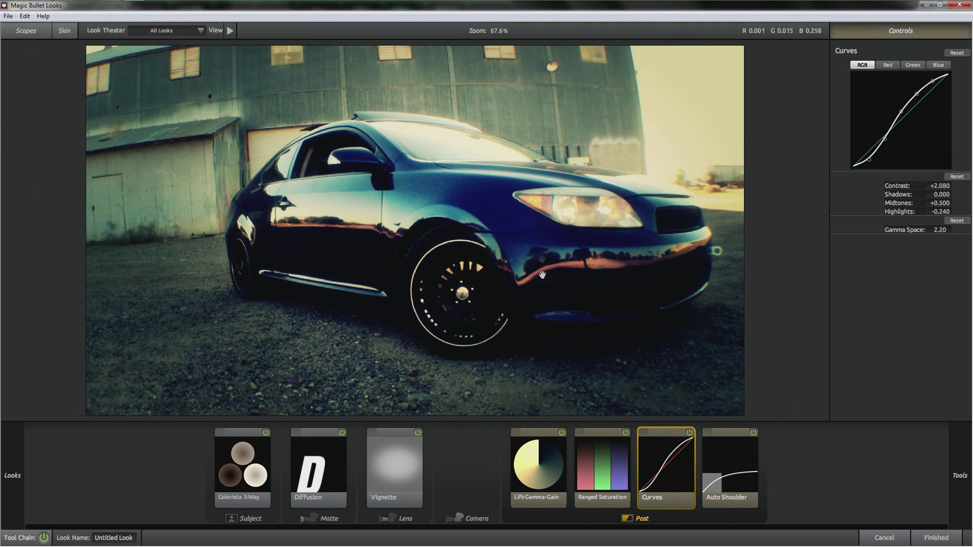
Step: Review the Auto Shoulder setting and apply the edited look to the composition
{"action": "left_click", "coordinate": [721, 477]}
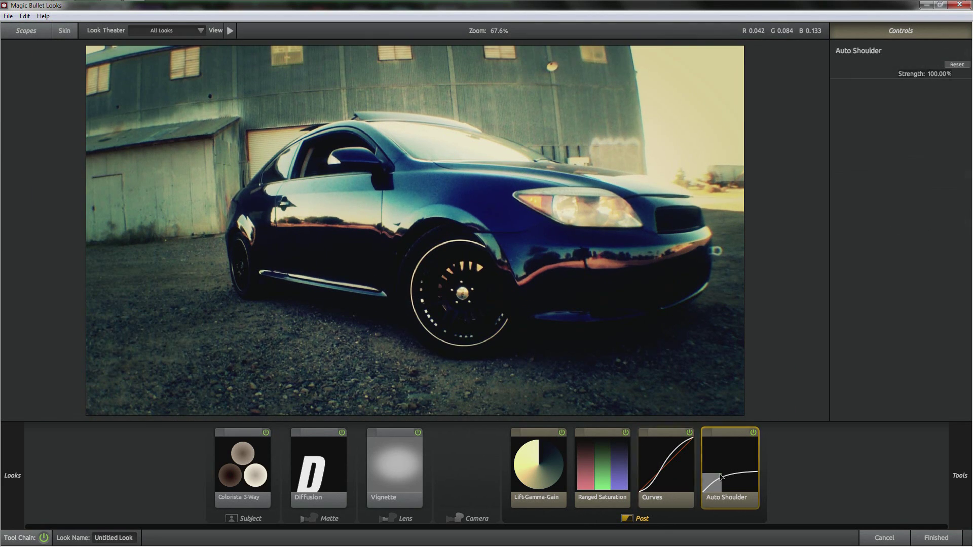
{"action": "scroll", "coordinate": [568, 284], "scroll_direction": "down", "scroll_amount": 1}
{"action": "left_click", "coordinate": [935, 537]}
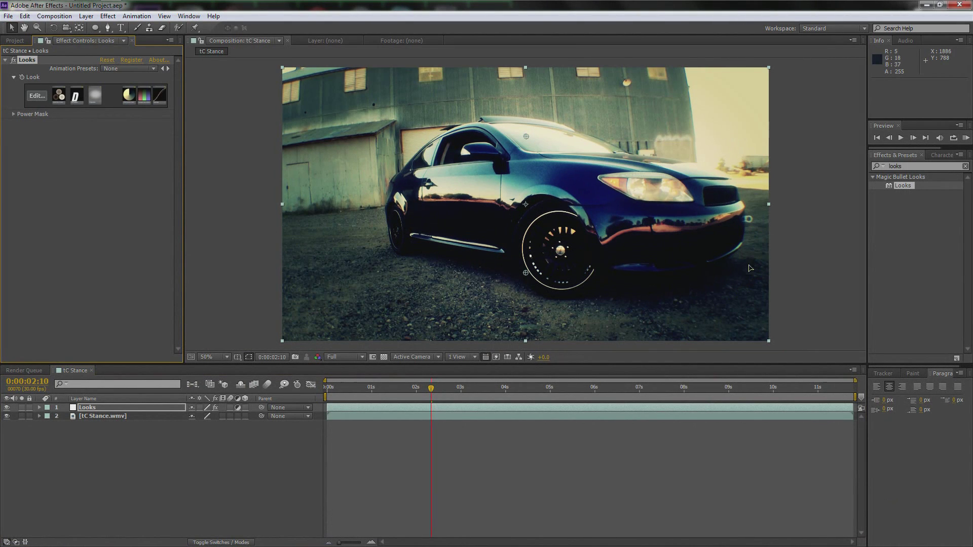
Step: Check the grade at 0:00:07:24 and 0:00:10:15, compare it with the original footage, and leave the Looks layer hidden
{"action": "left_click", "coordinate": [677, 392]}
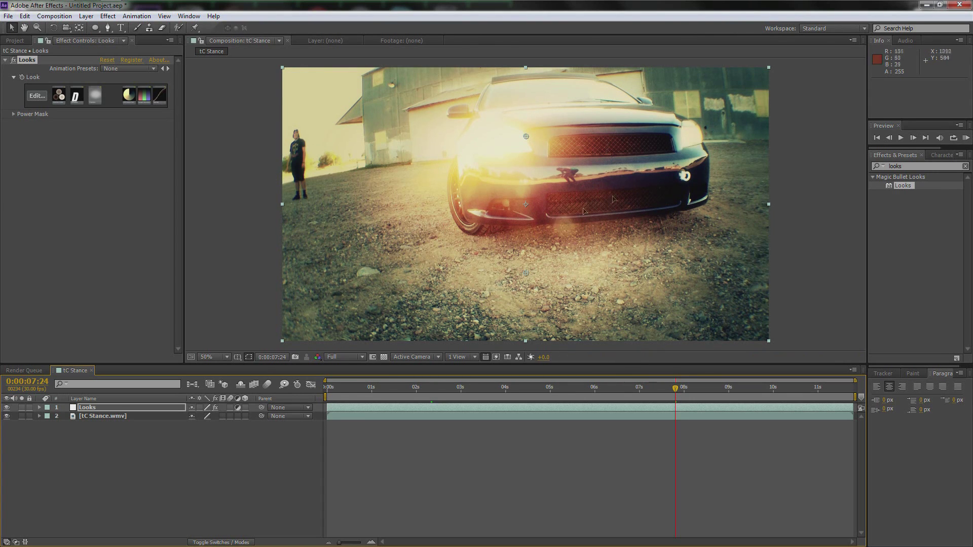
{"action": "left_click", "coordinate": [682, 388]}
{"action": "left_click_drag", "start_coordinate": [686, 390], "coordinate": [796, 389]}
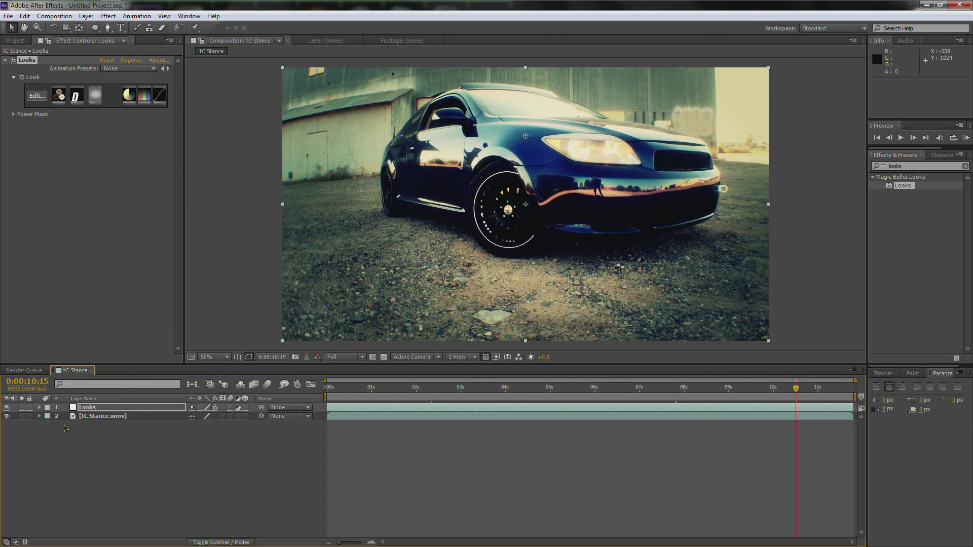
{"action": "left_click", "coordinate": [7, 408]}
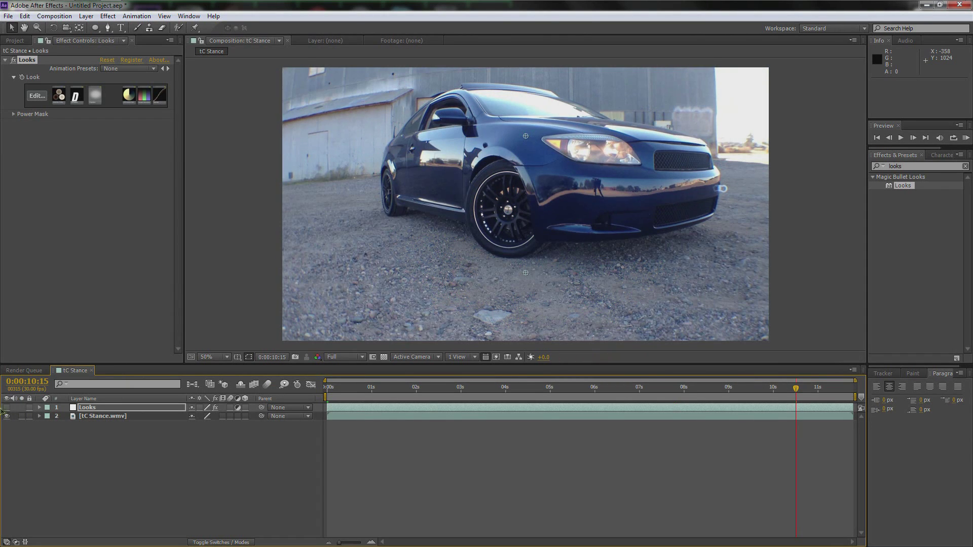
{"action": "left_click", "coordinate": [6, 408]}
{"action": "left_click", "coordinate": [6, 407]}
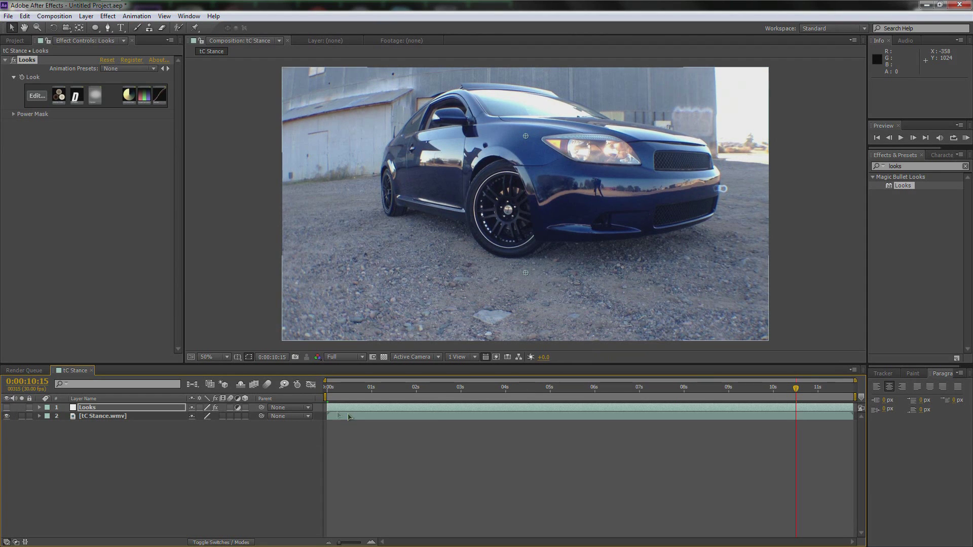
Step: Create a new adjustment layer above the Looks layer and name it DOF
{"action": "right_click", "coordinate": [174, 460]}
{"action": "mouse_move", "coordinate": [212, 353]}
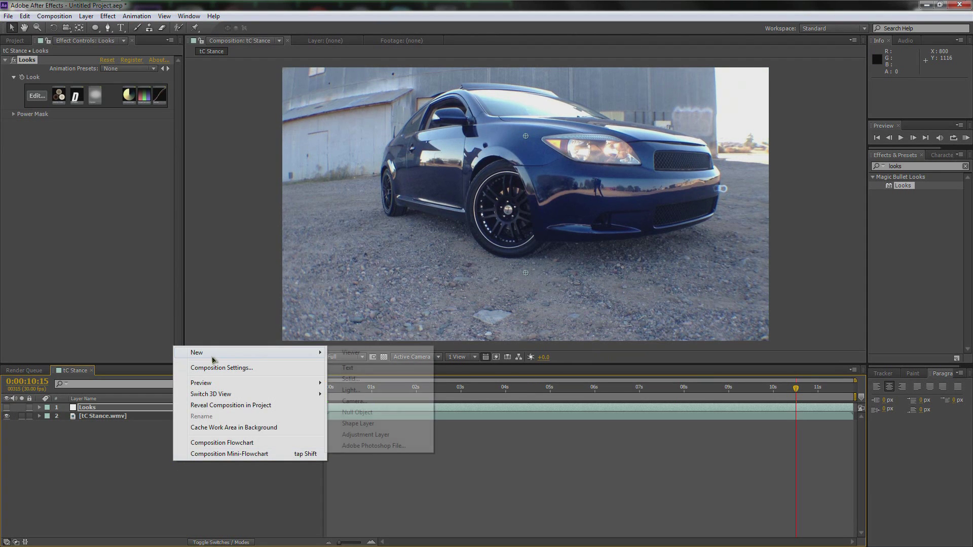
{"action": "left_click", "coordinate": [361, 436]}
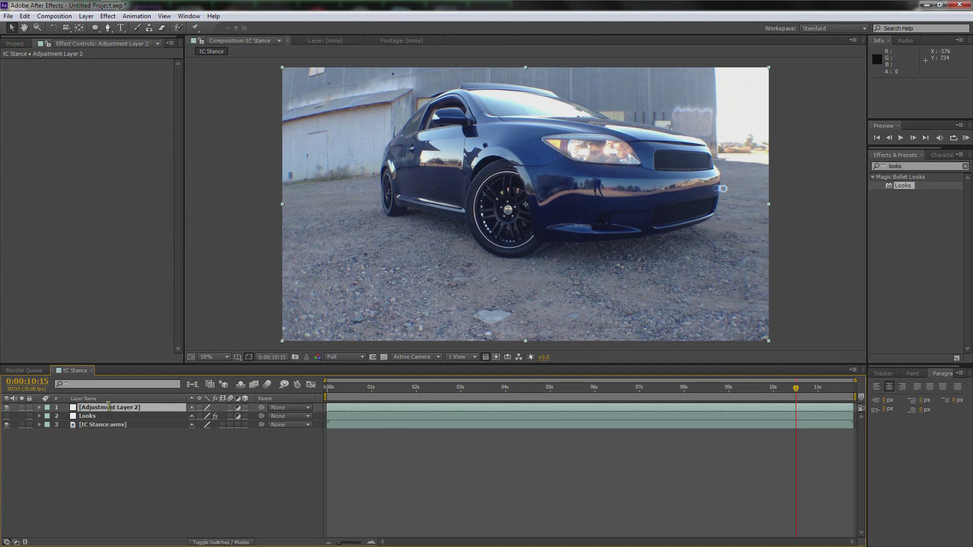
{"action": "key", "text": "Return"}
{"action": "key", "text": "BackSpace"}
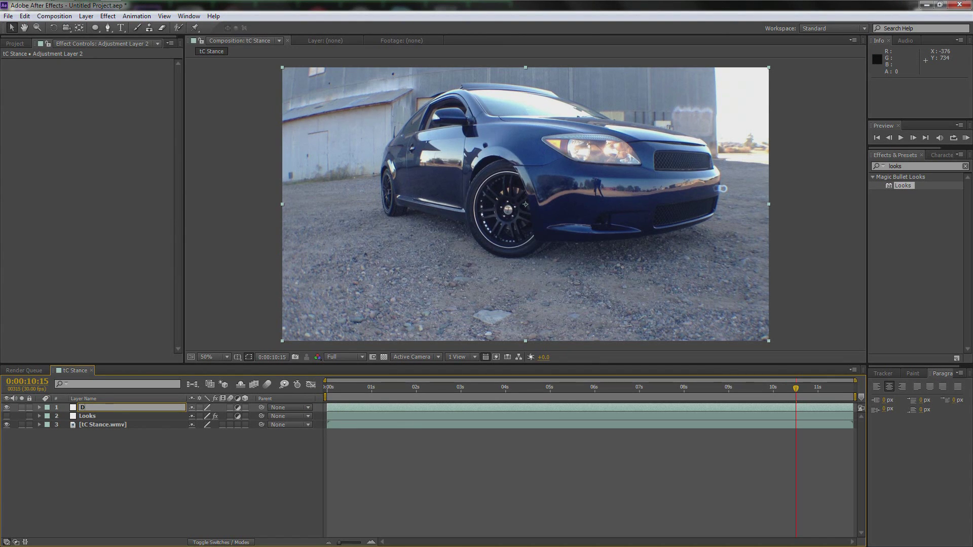
{"action": "left_click", "coordinate": [89, 416]}
{"action": "left_click", "coordinate": [102, 410]}
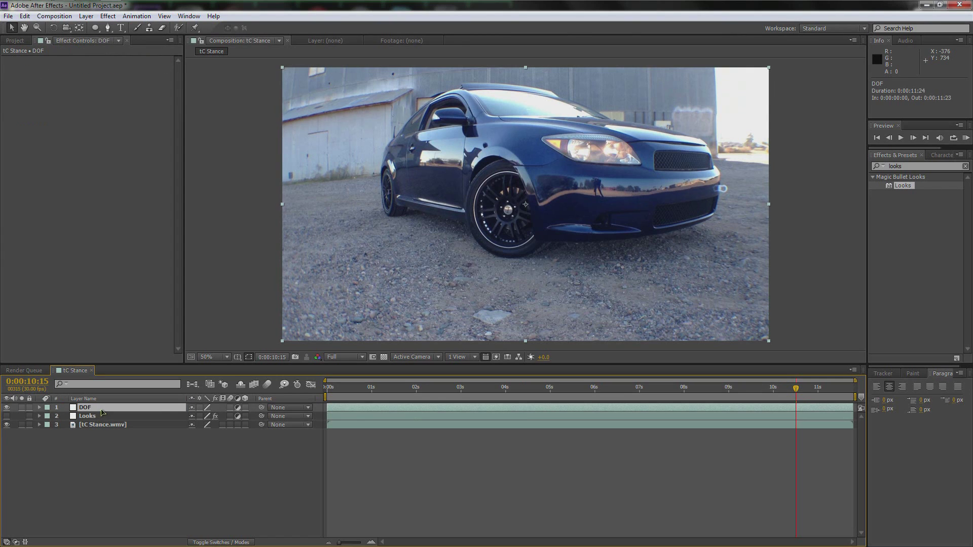
Step: Find Camera Lens Blur, apply it to the DOF layer and set its blur radius to 8.0
{"action": "left_click", "coordinate": [919, 167]}
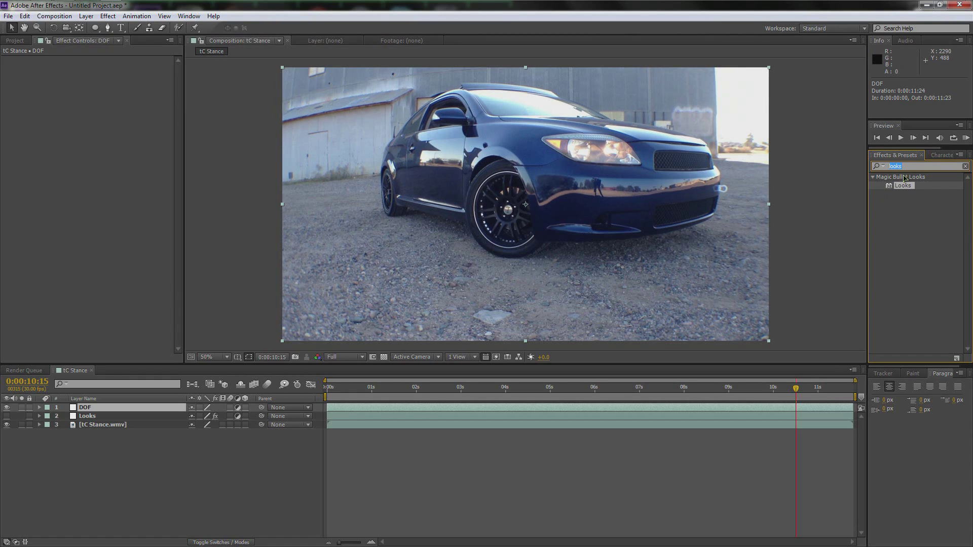
{"action": "type", "text": "blur"}
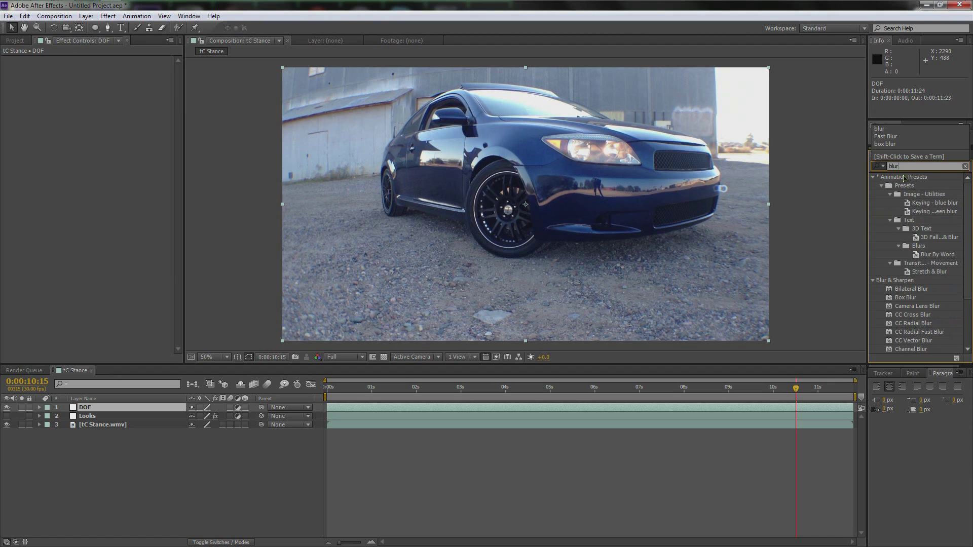
{"action": "left_click_drag", "start_coordinate": [924, 307], "coordinate": [104, 411]}
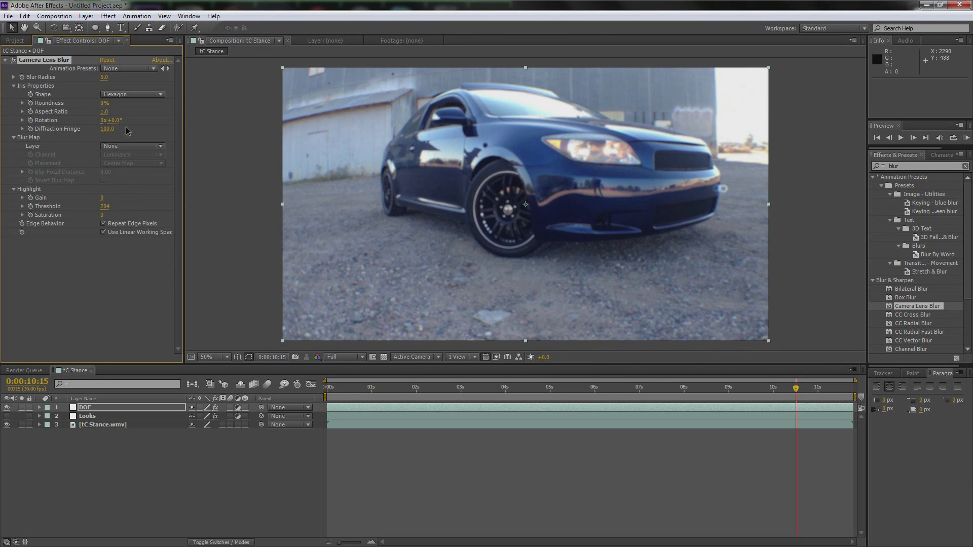
{"action": "left_click", "coordinate": [104, 78]}
{"action": "key", "text": "Return"}
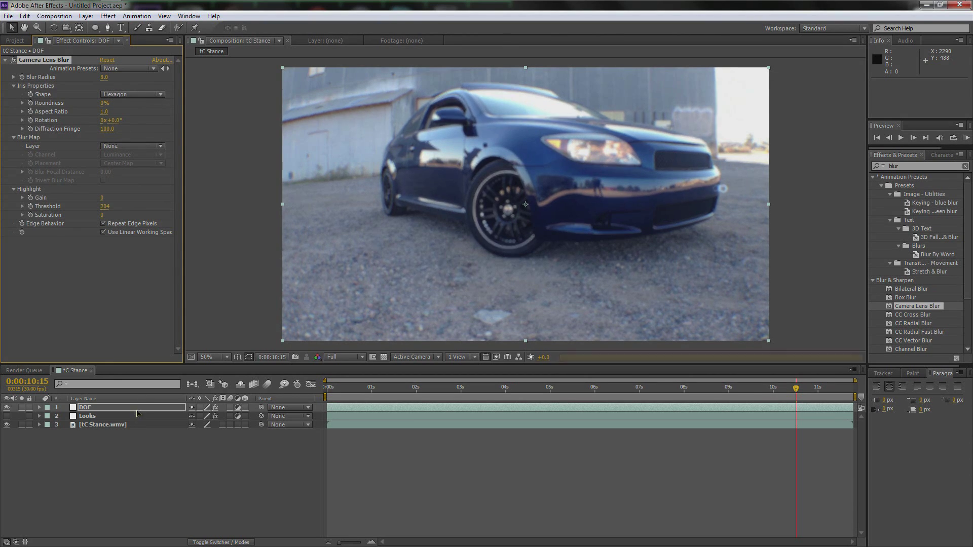
Step: Add a full-frame elliptical mask to the DOF layer and invert it
{"action": "left_click", "coordinate": [137, 411]}
{"action": "left_click_drag", "start_coordinate": [95, 28], "coordinate": [139, 50]}
{"action": "double_click", "coordinate": [95, 29]}
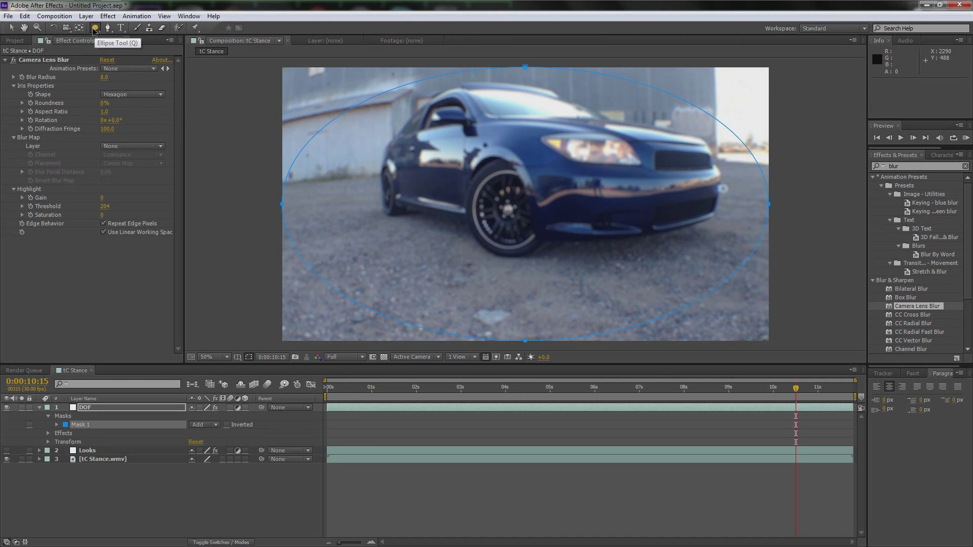
{"action": "left_click", "coordinate": [227, 425]}
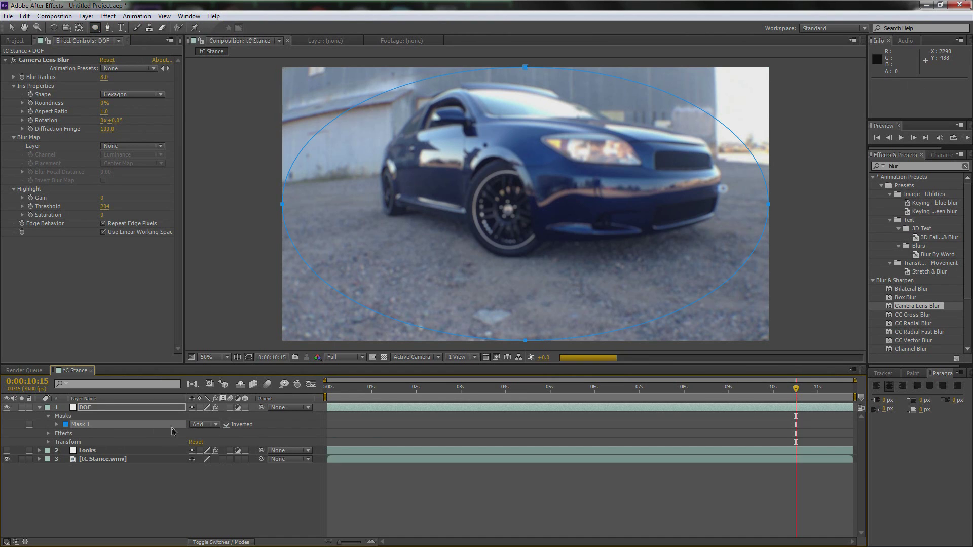
Step: Set the DOF mask's feather to 420 pixels and deselect the layer to view the softened blur edge
{"action": "left_click", "coordinate": [57, 424]}
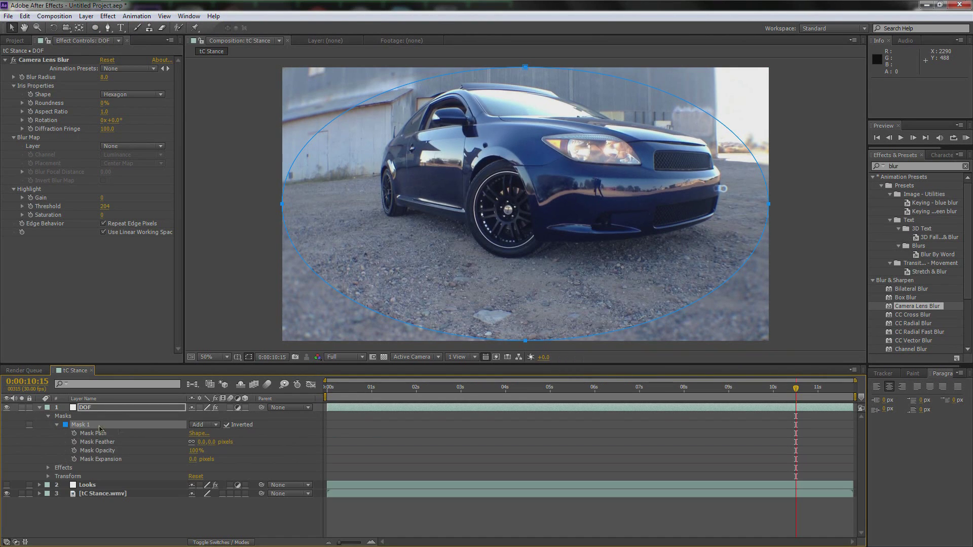
{"action": "left_click", "coordinate": [203, 442]}
{"action": "key", "text": "Return"}
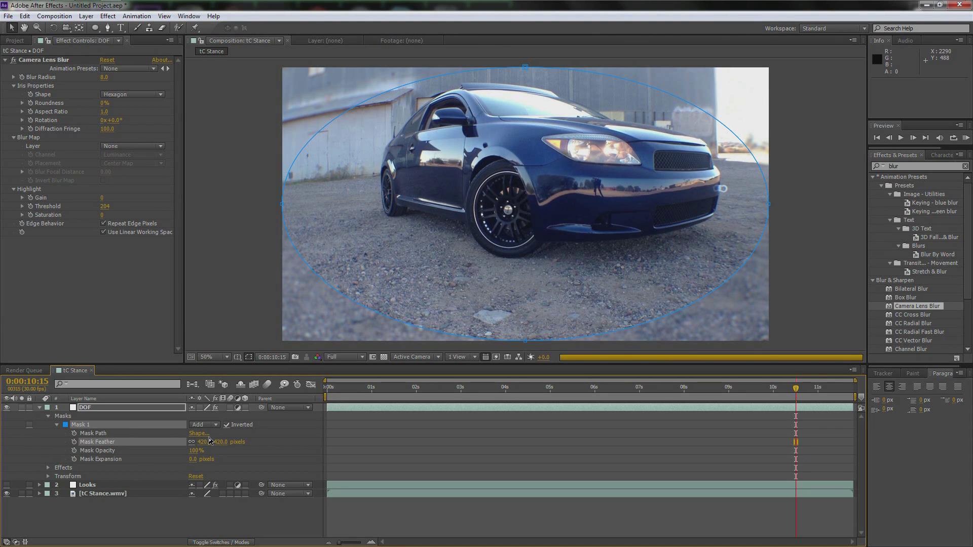
{"action": "left_click", "coordinate": [101, 408]}
{"action": "right_click", "coordinate": [325, 234]}
{"action": "left_click", "coordinate": [276, 210]}
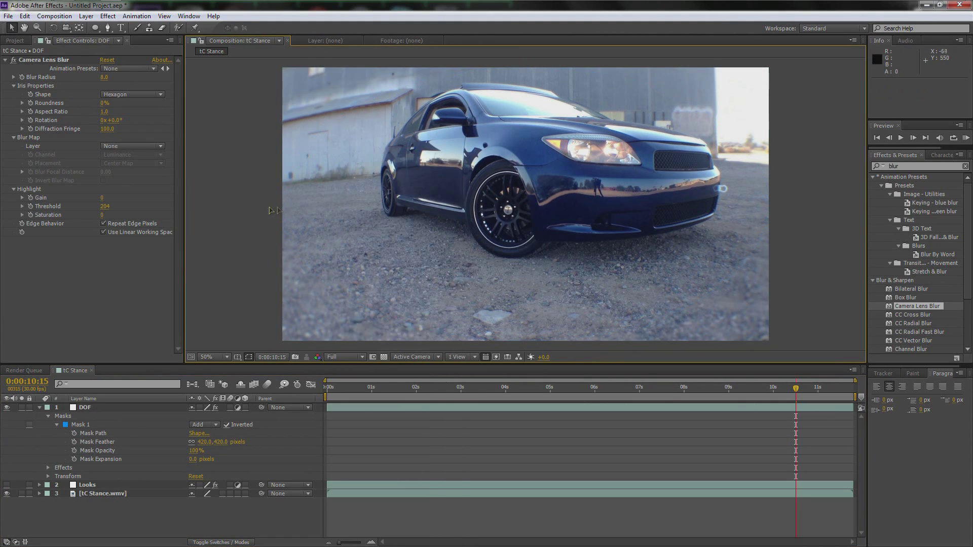
Step: Reshape the DOF layer's elliptical mask by moving its four points inward so it fits closely around the car
{"action": "left_click", "coordinate": [109, 408]}
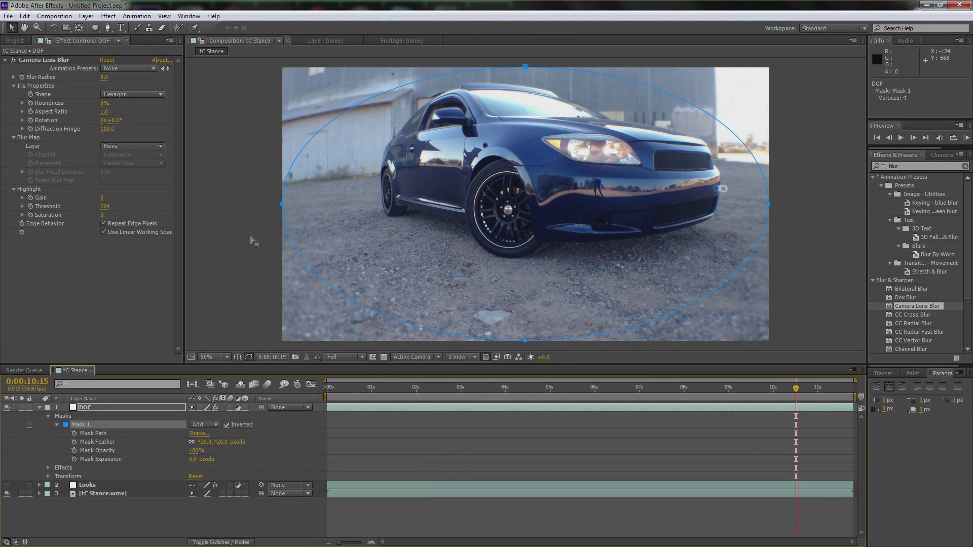
{"action": "left_click_drag", "start_coordinate": [283, 205], "coordinate": [395, 179]}
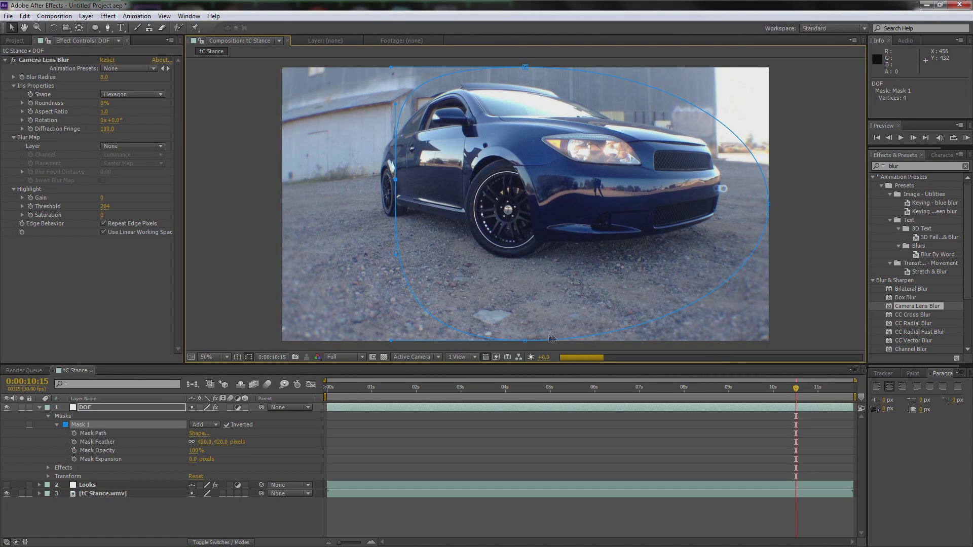
{"action": "left_click_drag", "start_coordinate": [525, 343], "coordinate": [553, 284]}
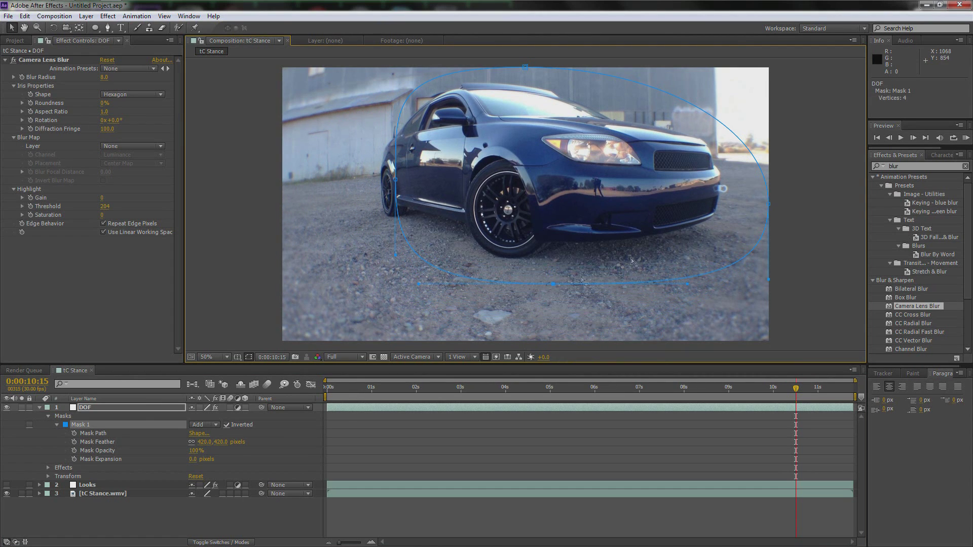
{"action": "left_click_drag", "start_coordinate": [770, 209], "coordinate": [733, 186]}
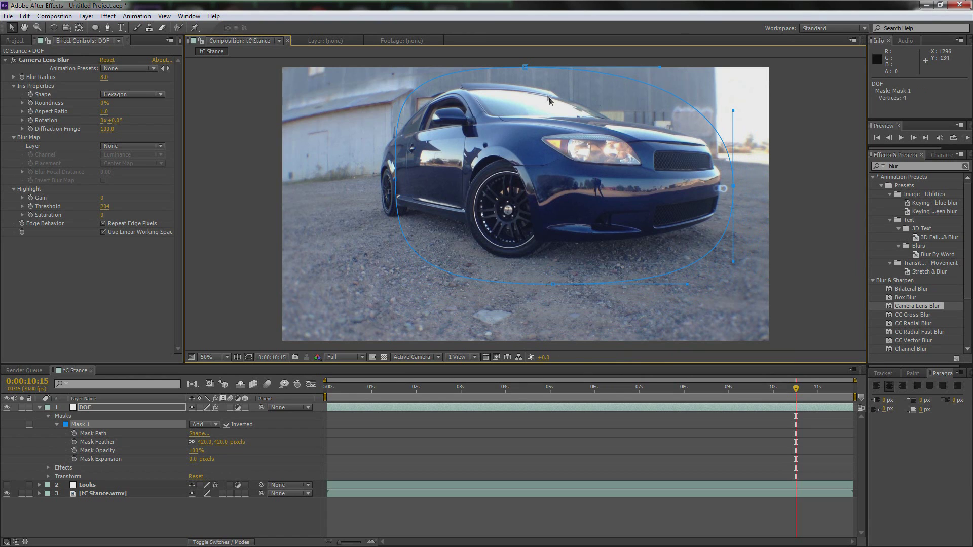
{"action": "left_click_drag", "start_coordinate": [529, 68], "coordinate": [534, 82]}
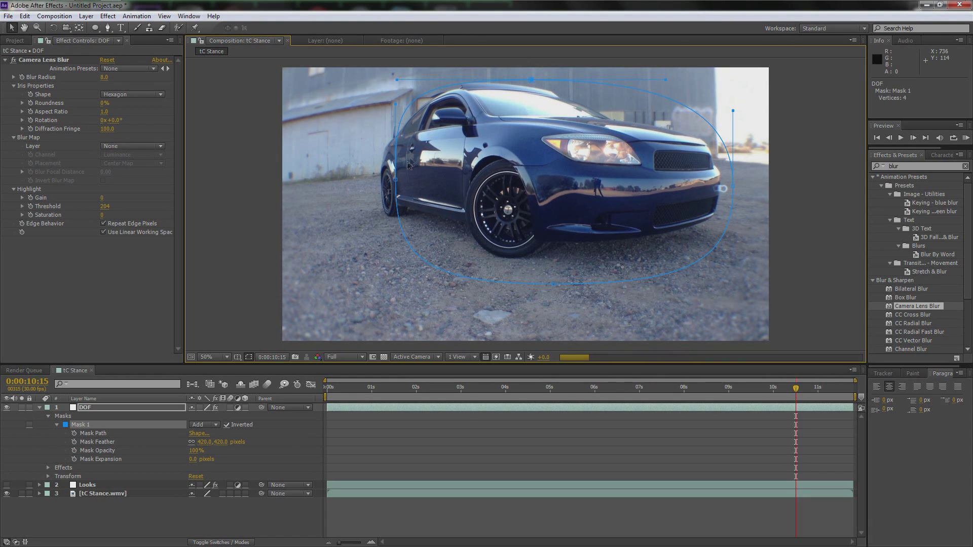
{"action": "left_click_drag", "start_coordinate": [396, 185], "coordinate": [402, 181]}
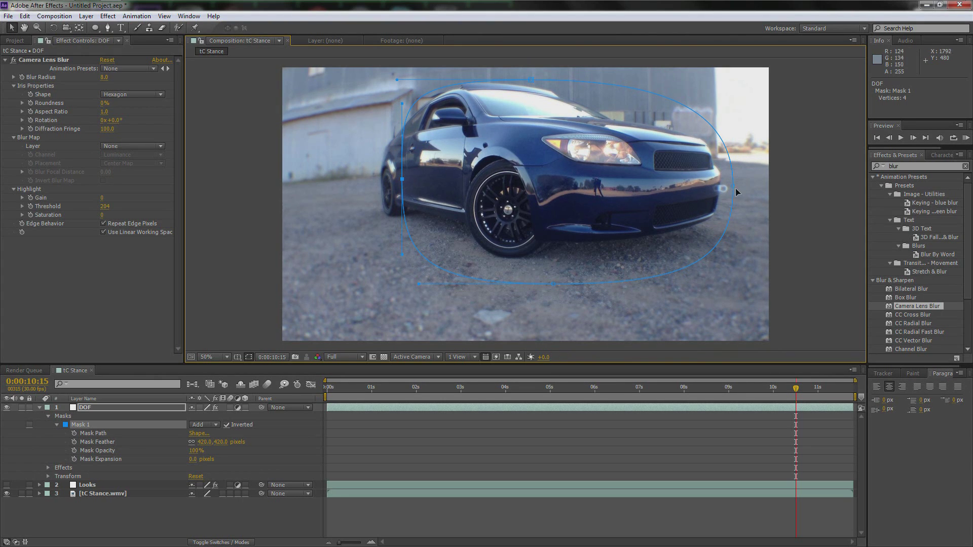
Step: Check how the mask fits the car at 0:00:03:05 and 0:00:00:15, with the mask deselected for the last view
{"action": "left_click_drag", "start_coordinate": [503, 390], "coordinate": [469, 389]}
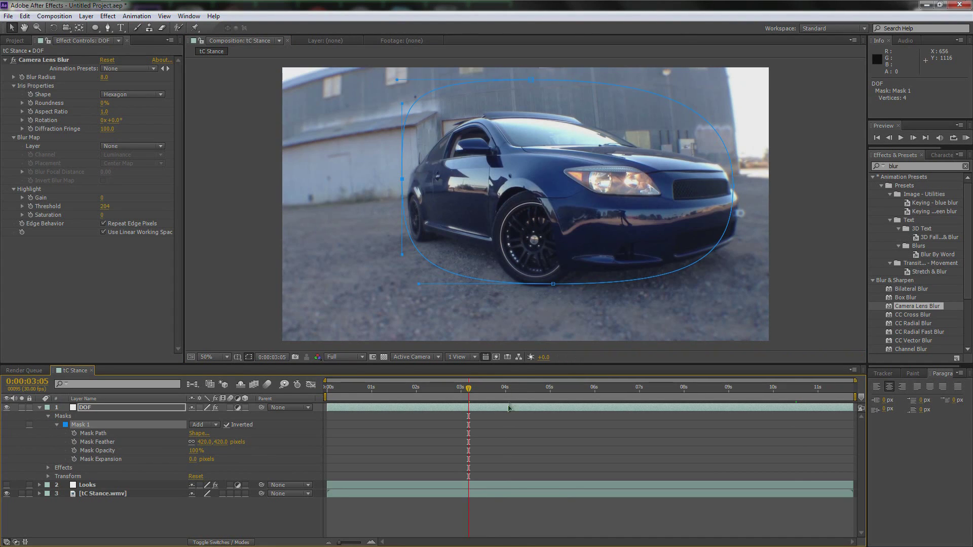
{"action": "left_click", "coordinate": [350, 389]}
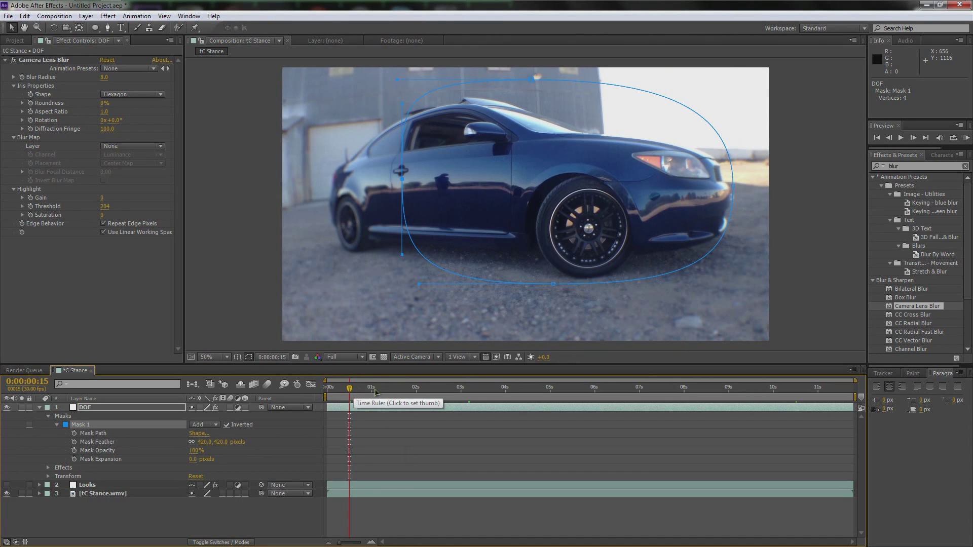
{"action": "left_click", "coordinate": [154, 530]}
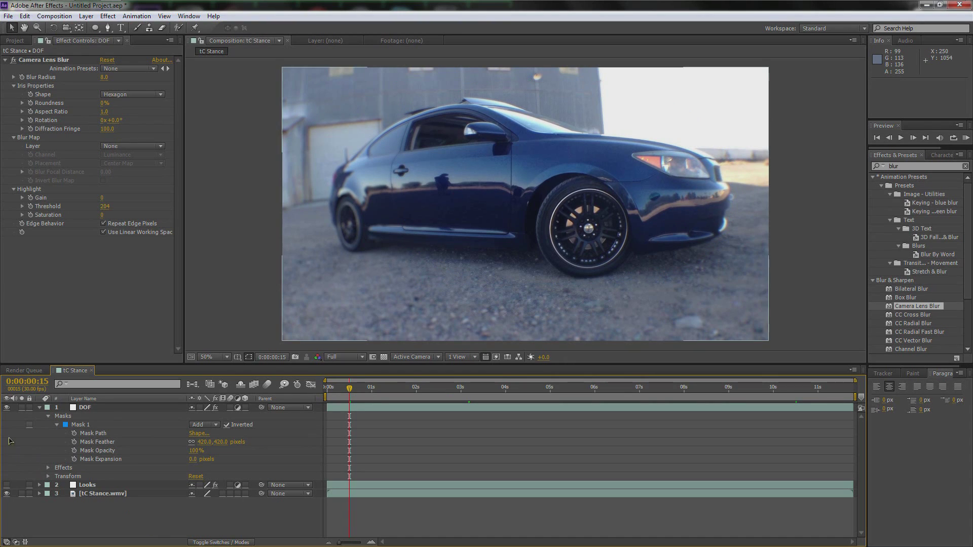
Step: Turn the Looks layer's visibility back on and view the graded frame at 0:00:09:19
{"action": "left_click", "coordinate": [7, 485]}
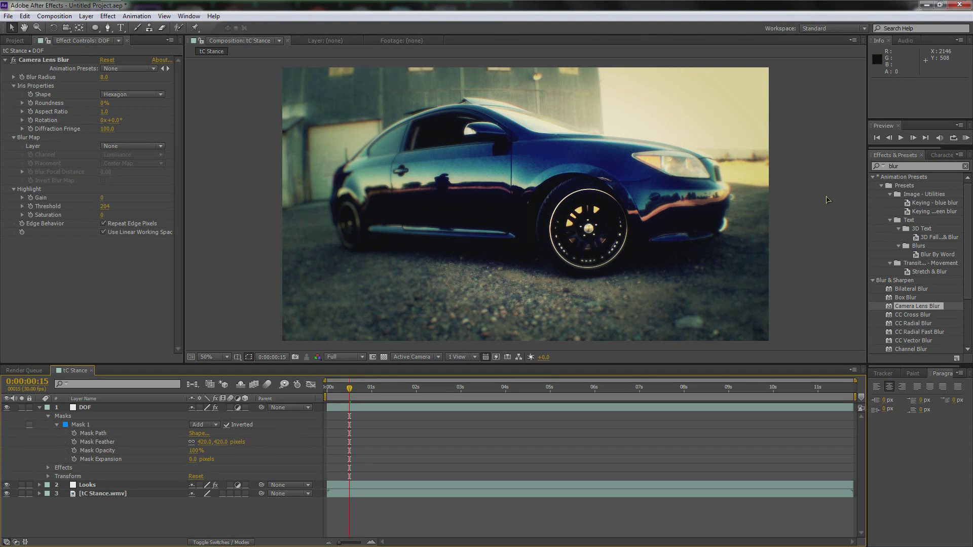
{"action": "left_click", "coordinate": [756, 394]}
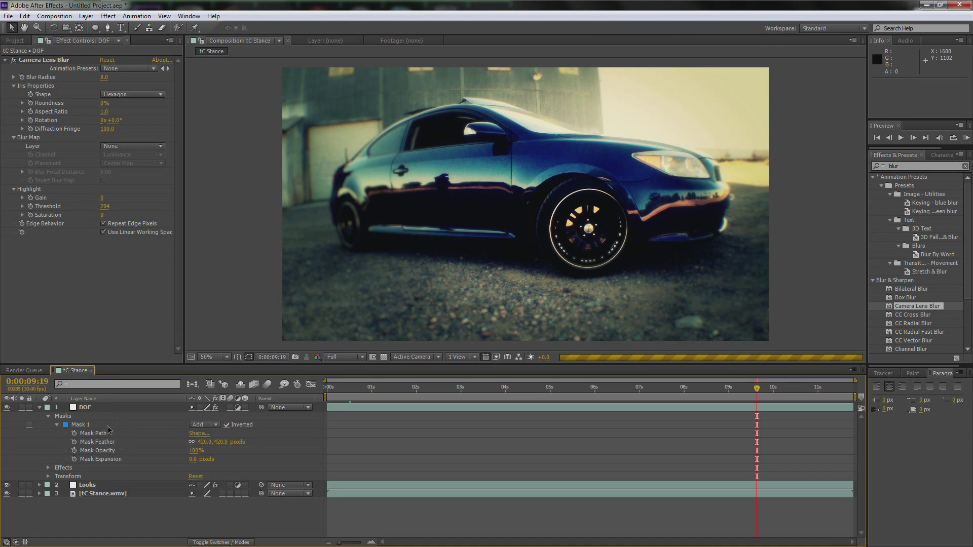
Step: Open the Looks layer's look for editing, browse the Cinematic preset looks, and return to the composition without changes, leaving the layer deselected
{"action": "left_click", "coordinate": [105, 485]}
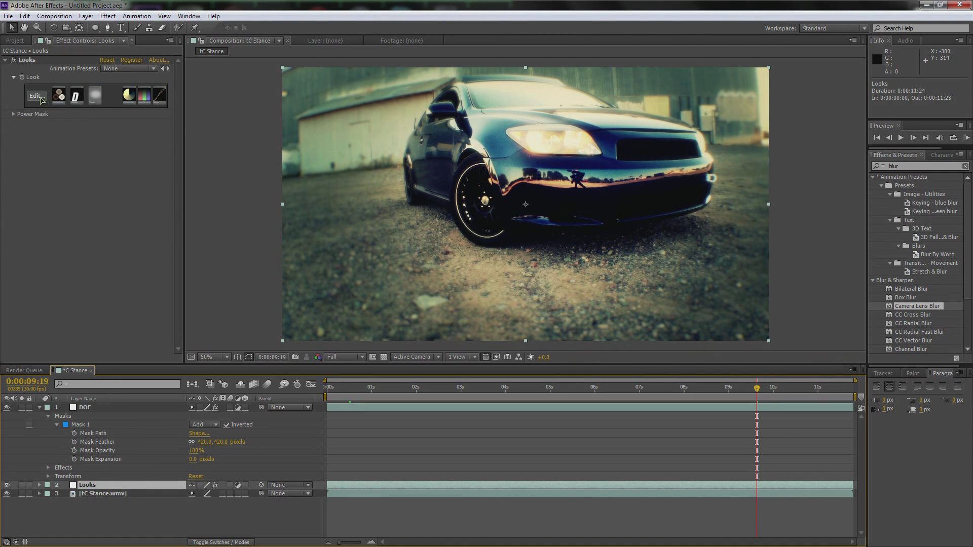
{"action": "left_click", "coordinate": [41, 98]}
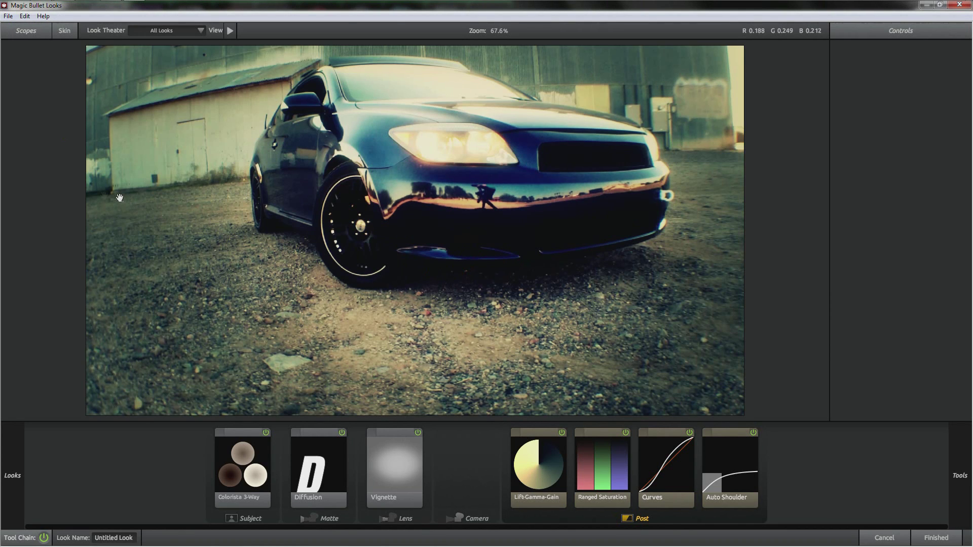
{"action": "mouse_move", "coordinate": [10, 197]}
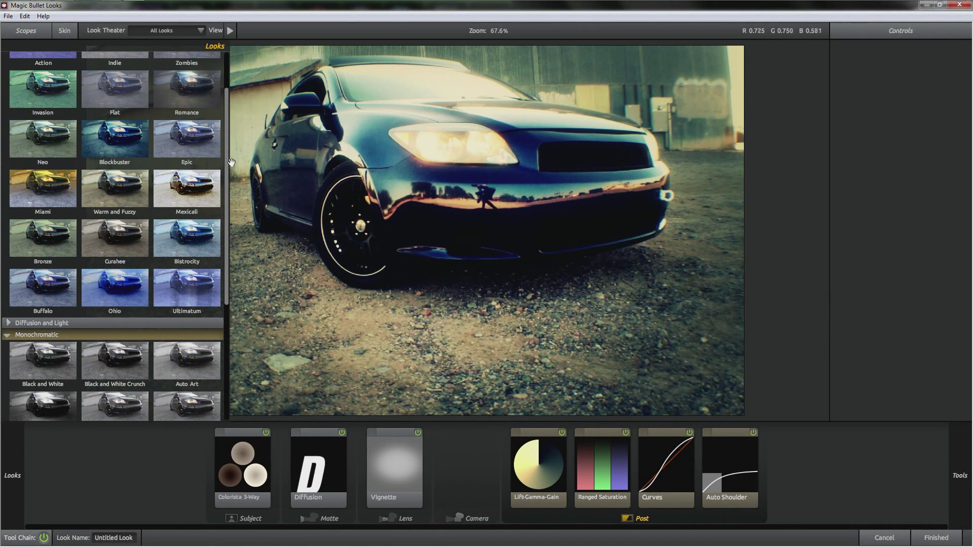
{"action": "scroll", "coordinate": [226, 162], "scroll_direction": "up", "scroll_amount": 3}
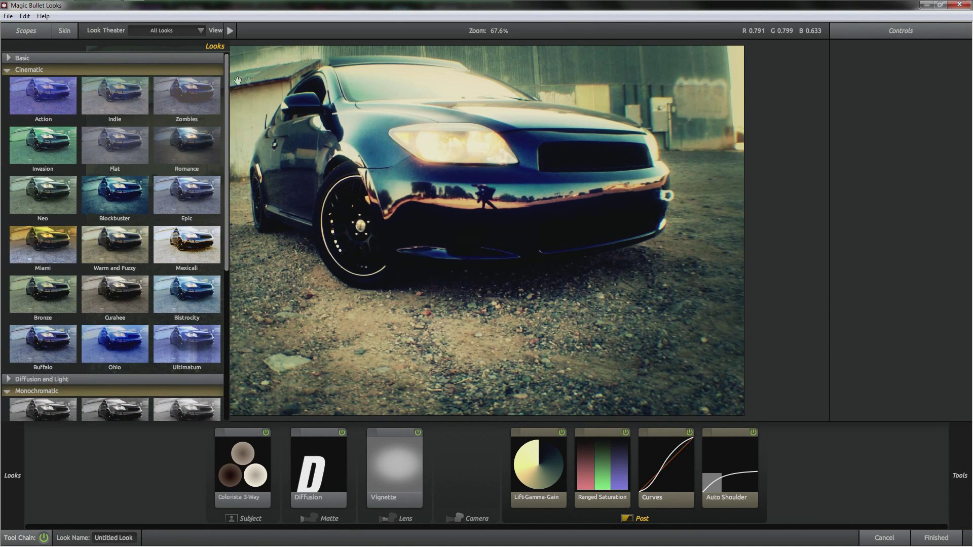
{"action": "left_click", "coordinate": [935, 537]}
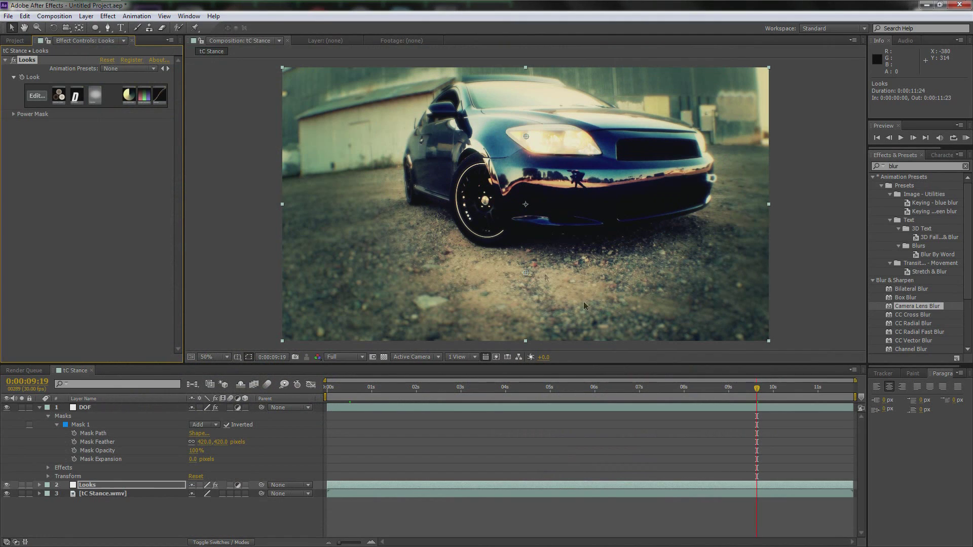
{"action": "left_click", "coordinate": [830, 192]}
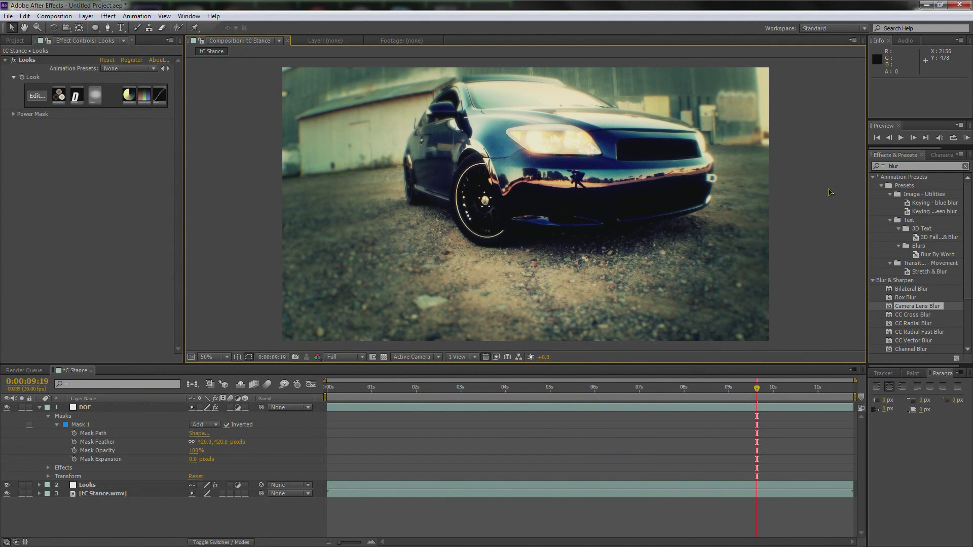